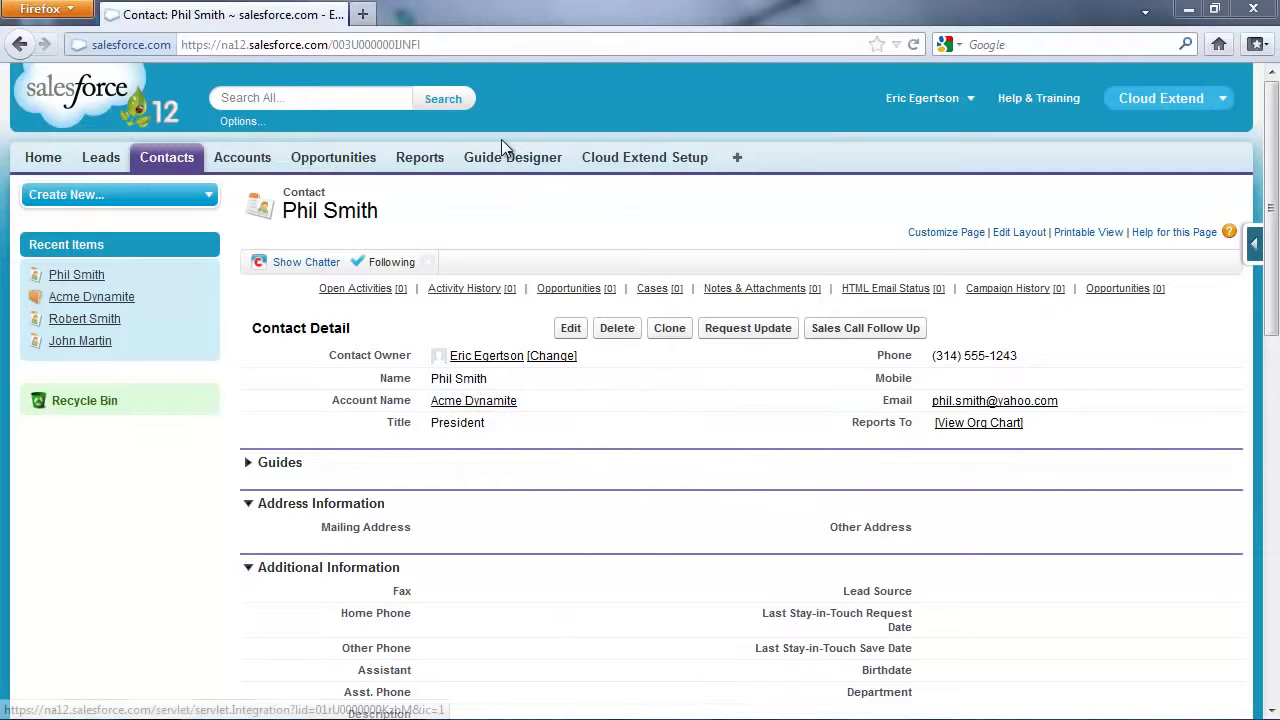
Expand the contact's Guides section and scroll down to the Sales Call Follow-up wizard
left_click(249, 463)
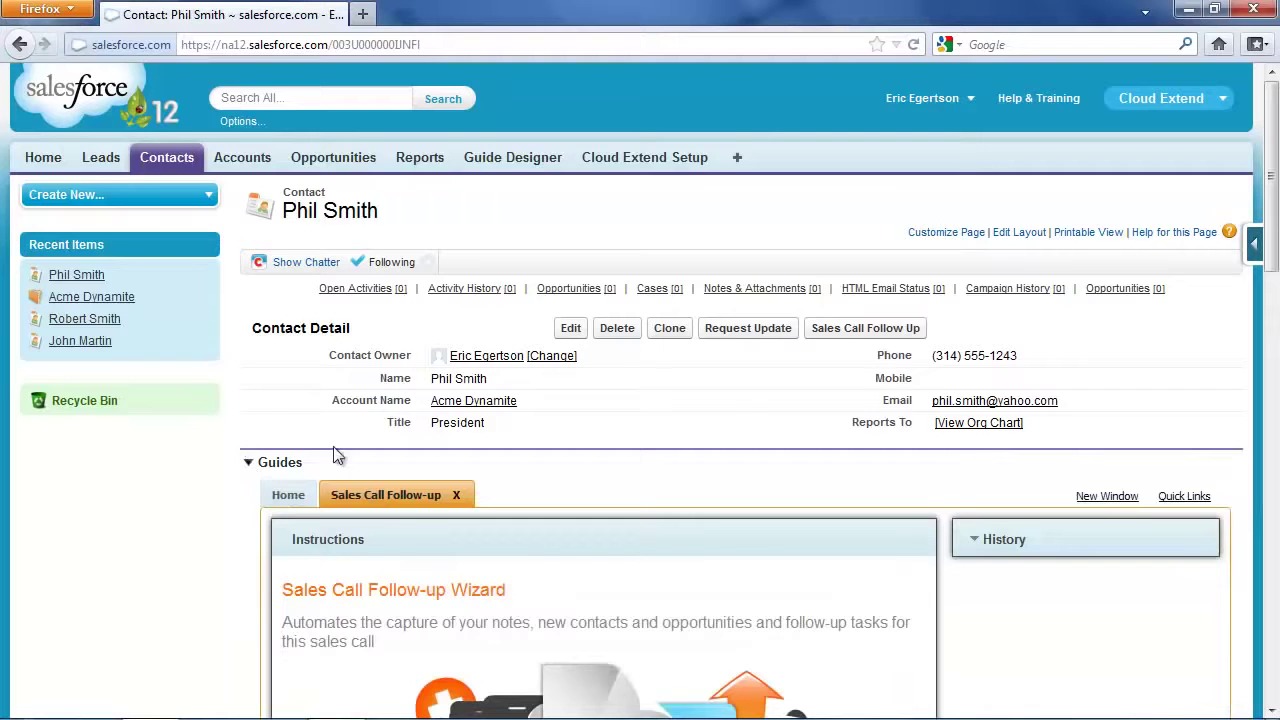
scroll(470, 415, "down", 5)
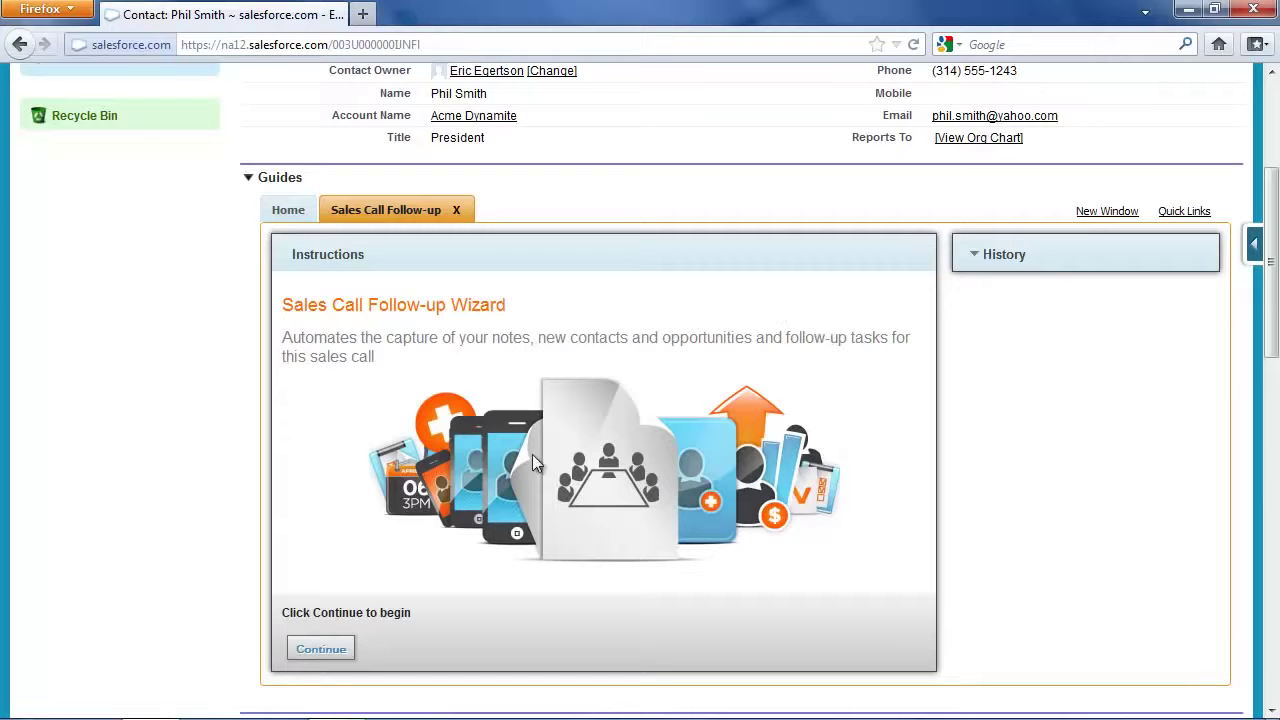
Start the wizard and paste notes saying the meeting went well and an initial engagement order is expected
left_click(322, 649)
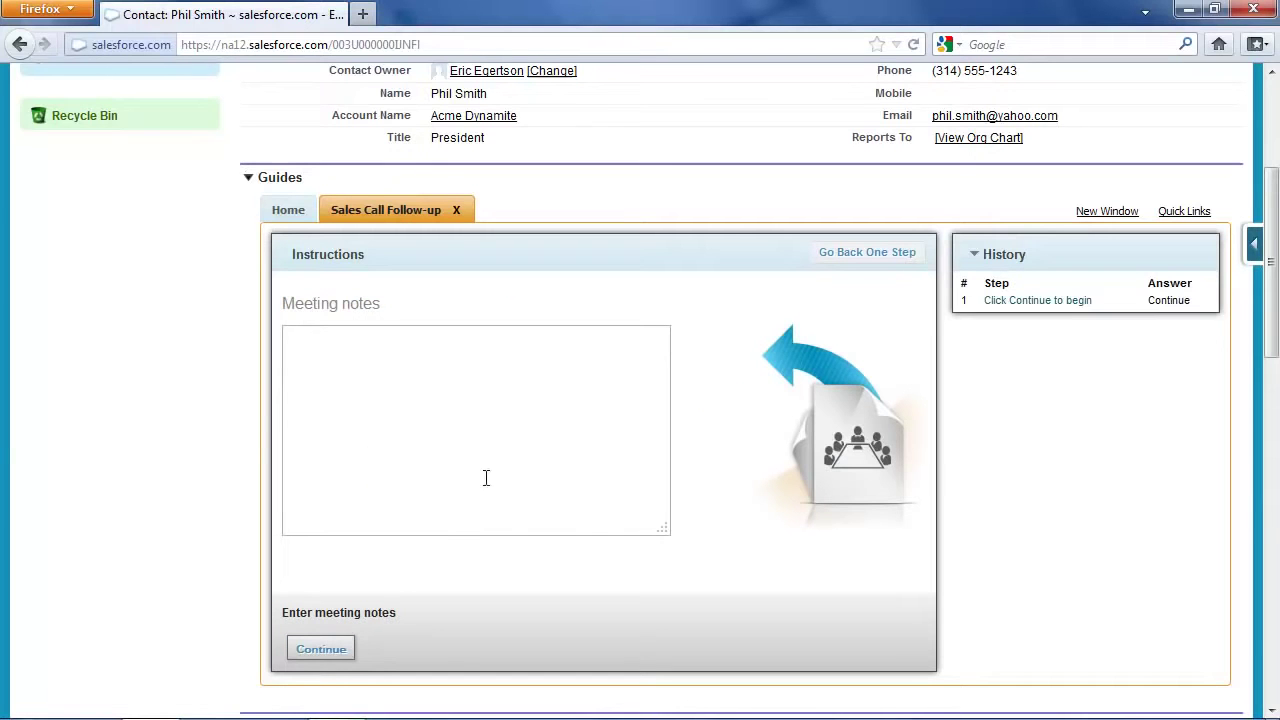
left_click(428, 405)
type("Great meeting, they really like our services. I expect we will get an initial engagement order at our next meeting.")
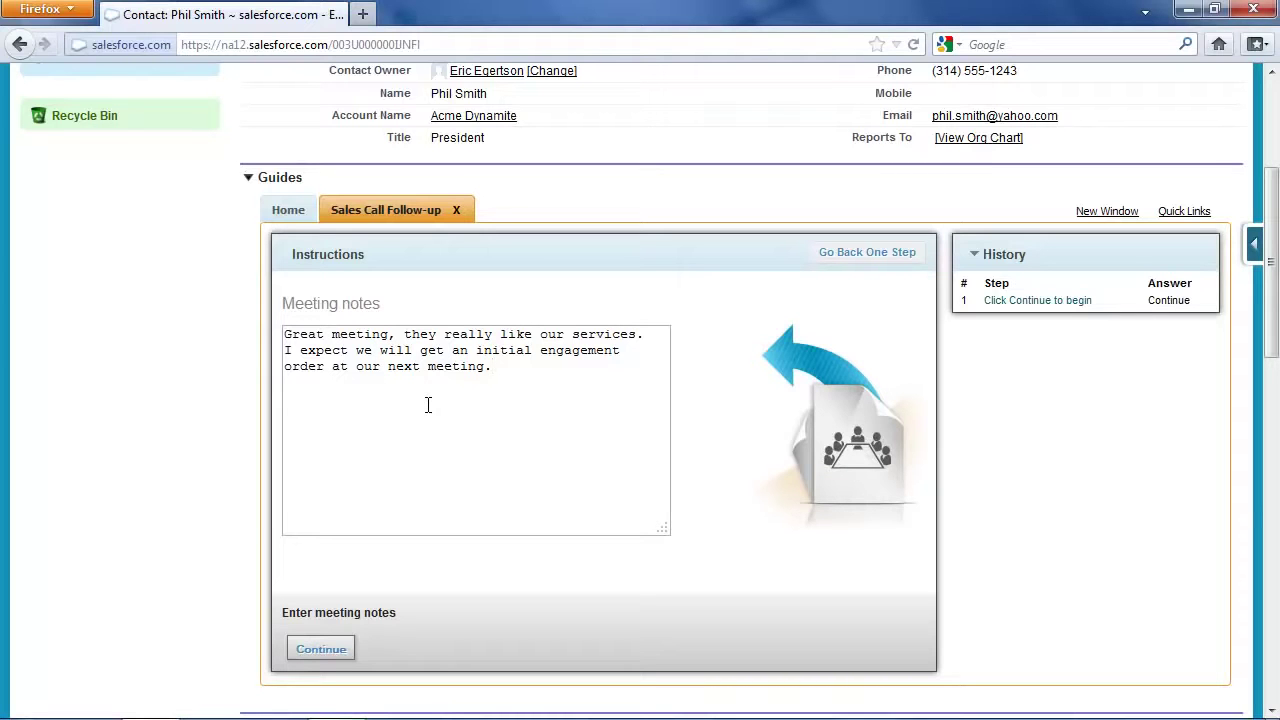
left_click(329, 648)
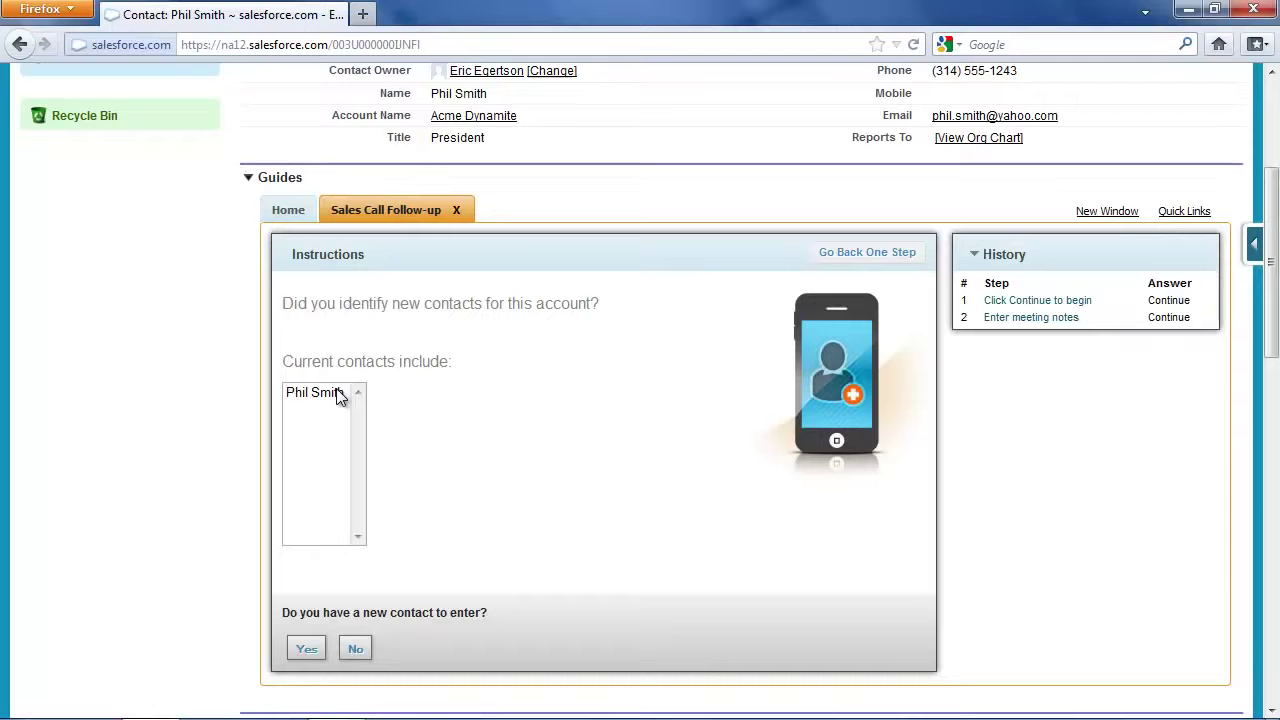
Add a new contact, entering the first name, last name and a corrected e-mail address
left_click(306, 648)
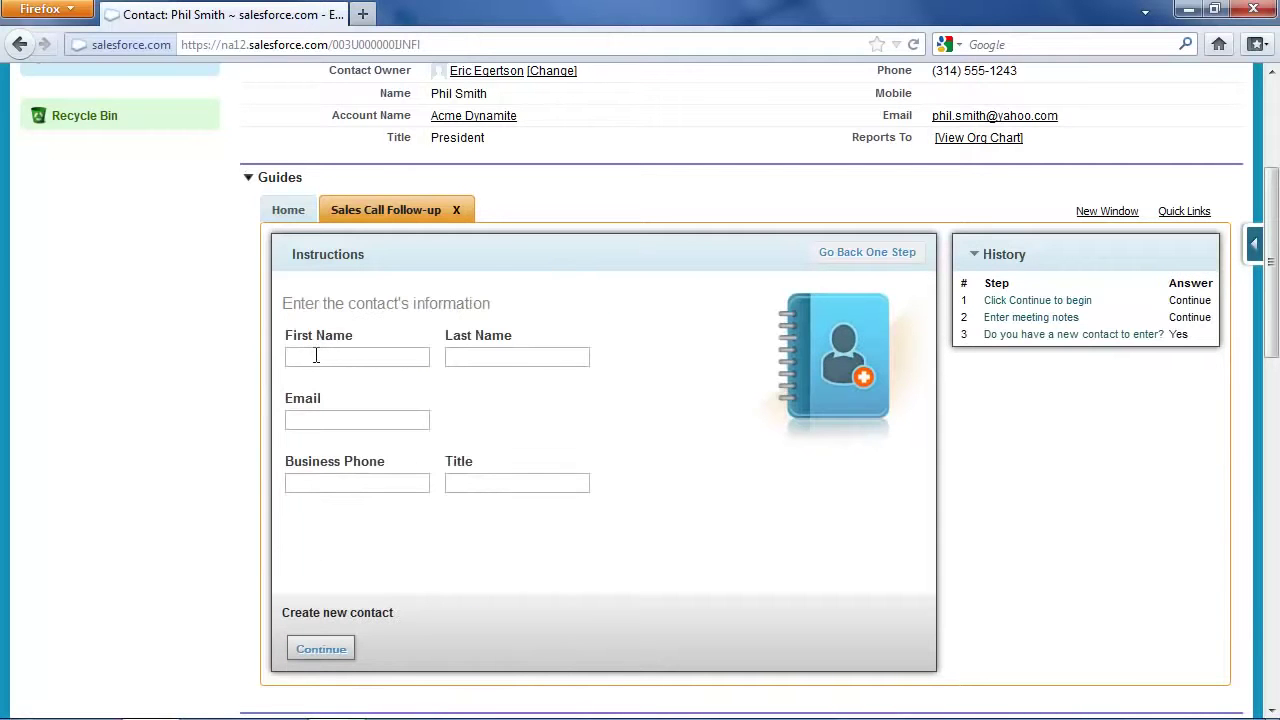
key("Tab")
key("Tab")
type("wm")
key("BackSpace")
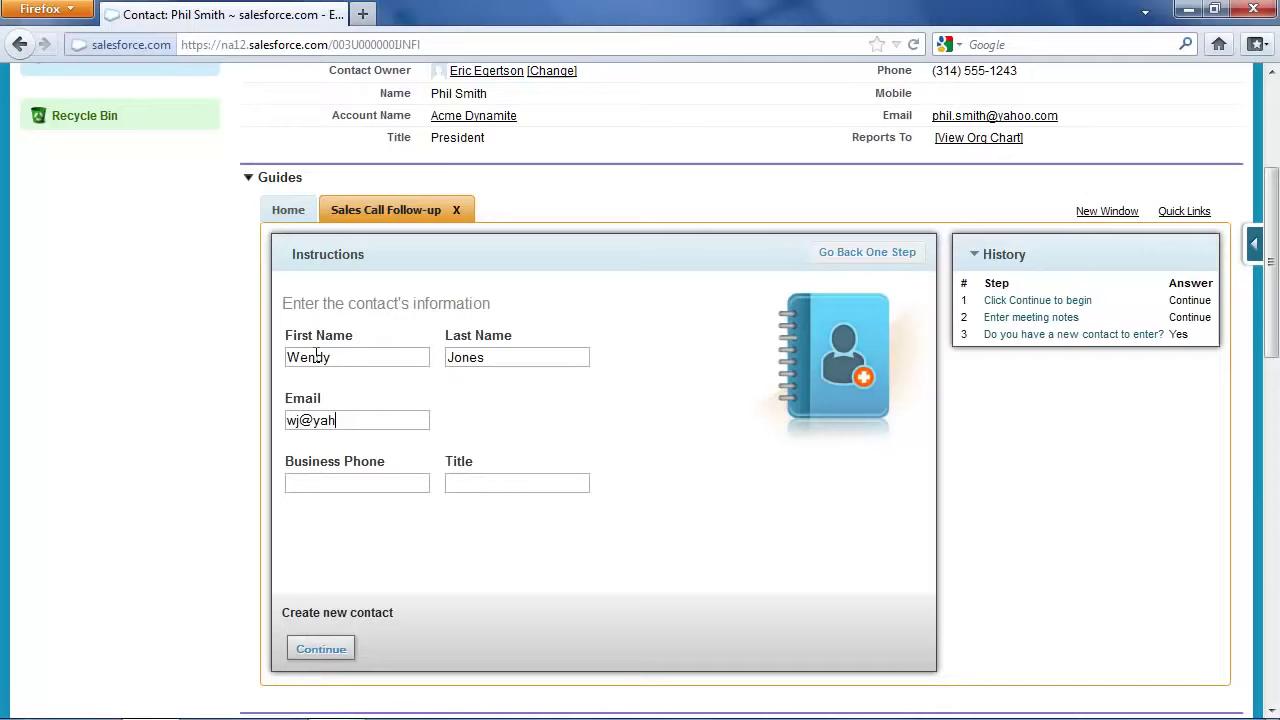
type("om")
Fill in the new contact's business phone and the title VP, then submit the contact
key("Tab")
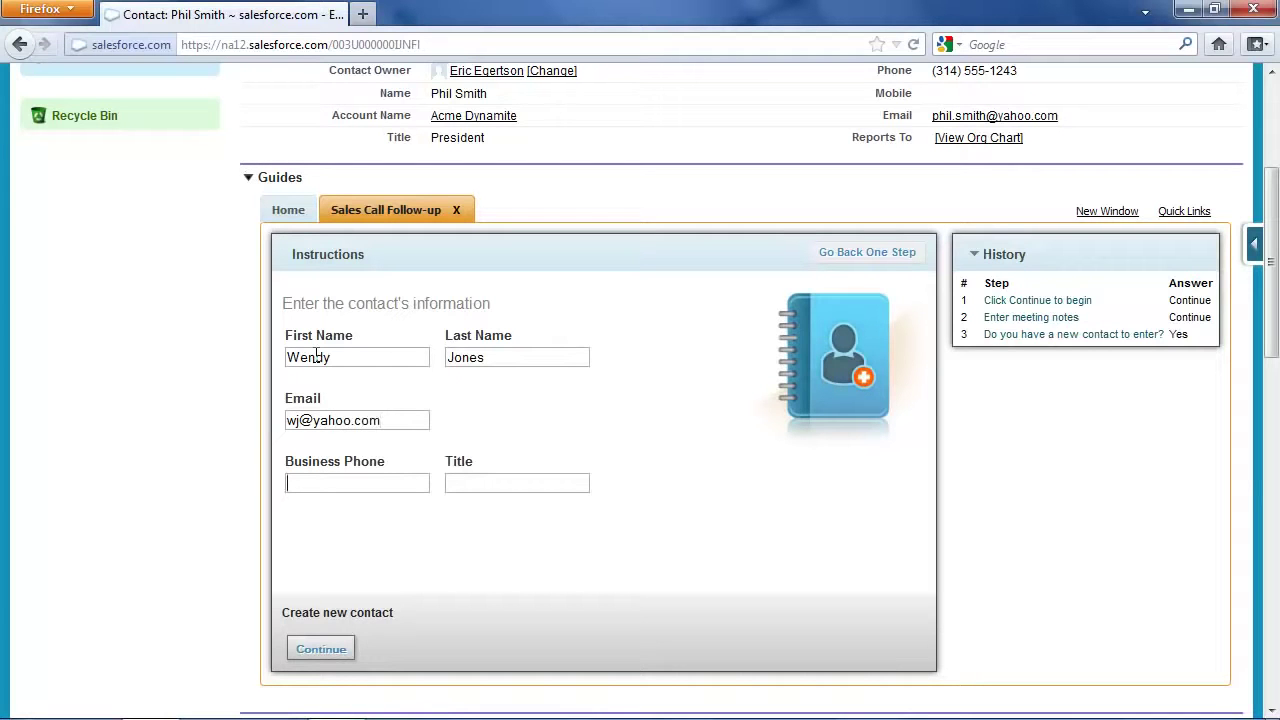
type("314-555-1212")
left_click(533, 484)
type("VP")
left_click(316, 656)
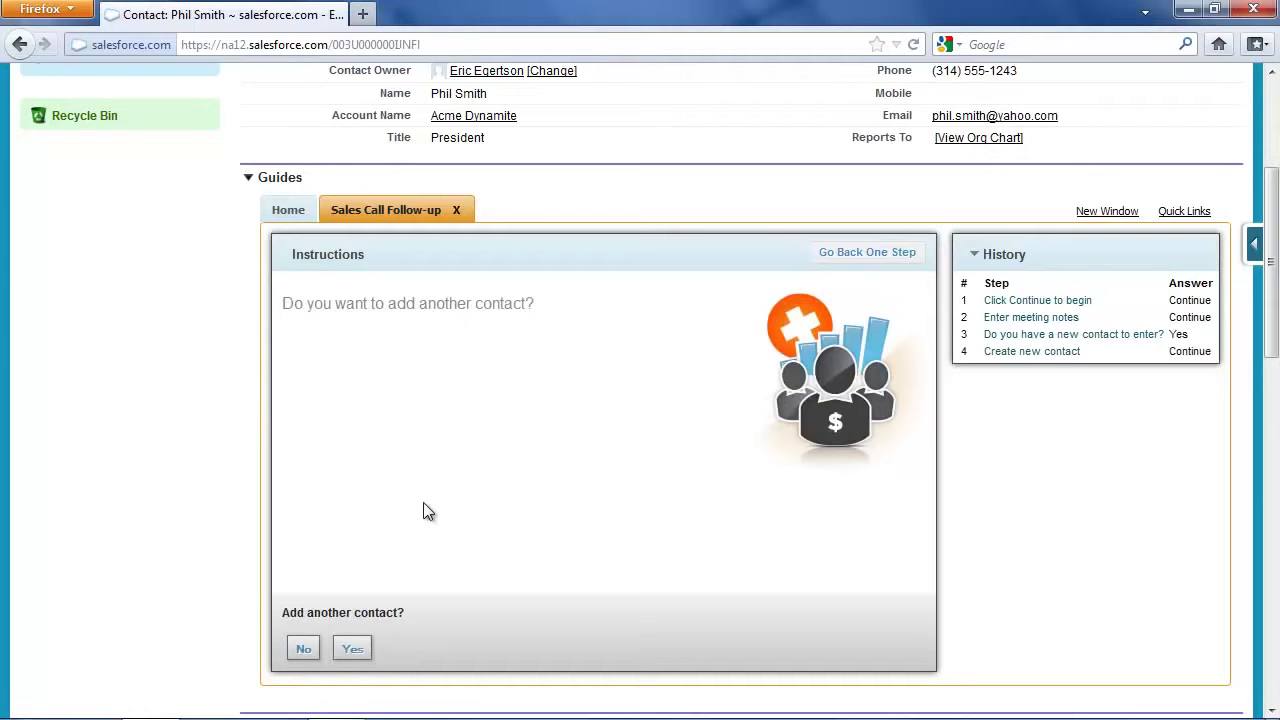
Add a second contact with name, e-mail, phone and title 'disposal expert', then decline further contacts
left_click(352, 648)
left_click(362, 358)
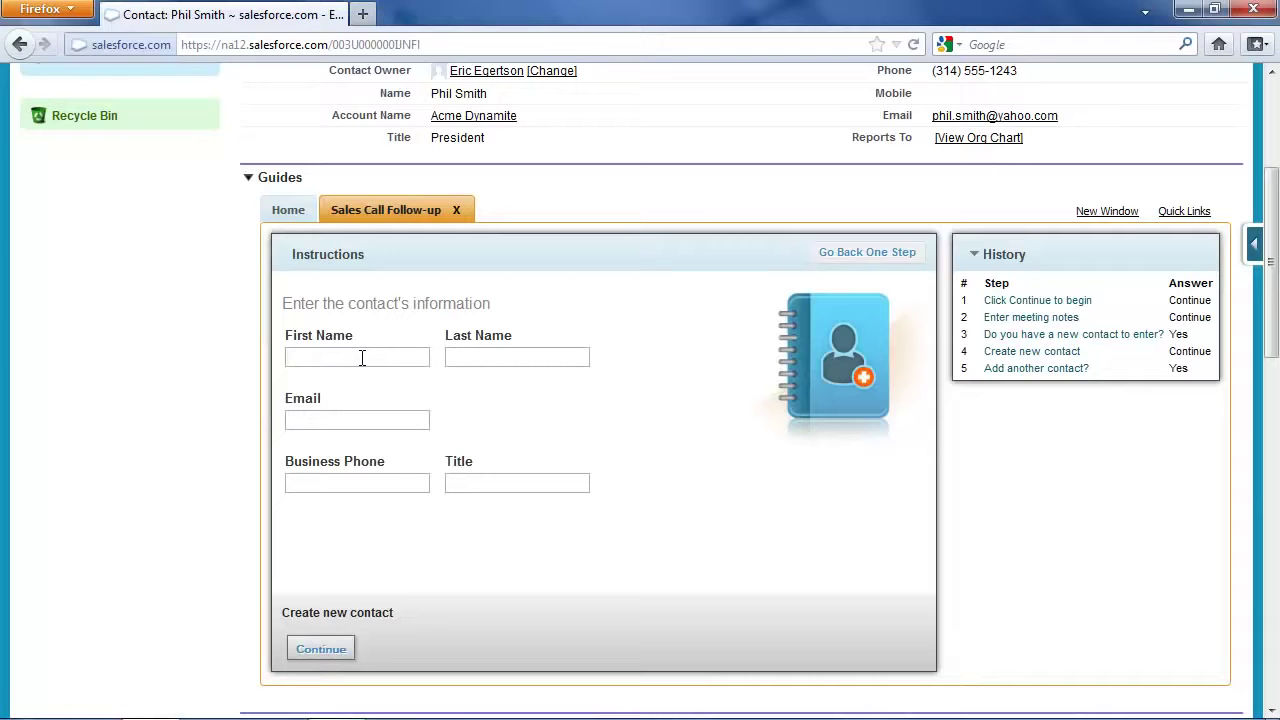
key("Tab")
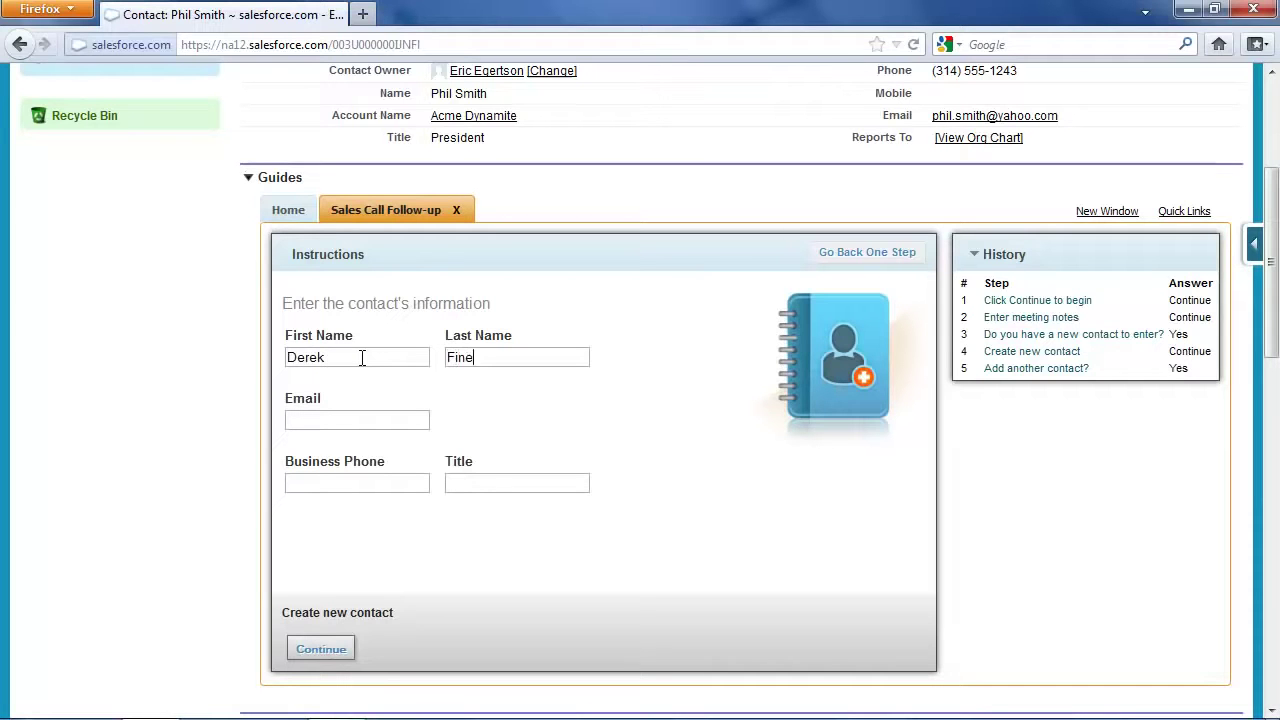
key("Tab")
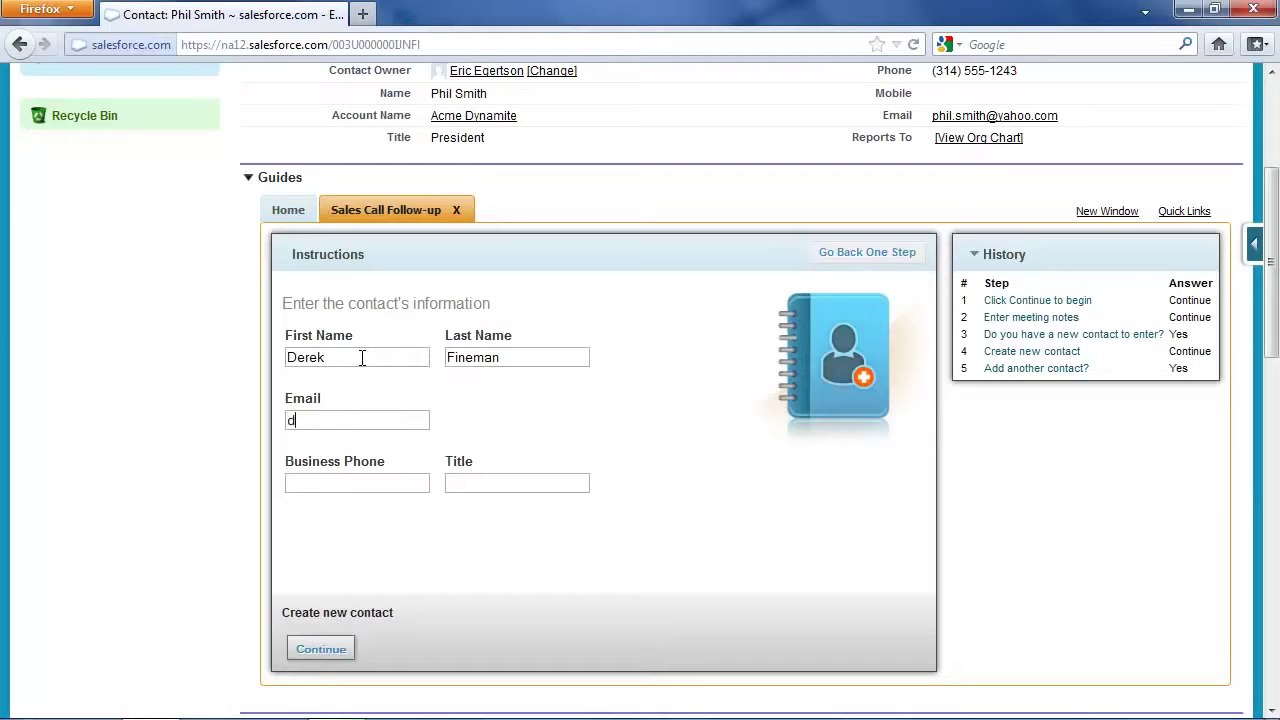
type("314-555-1234")
key("Tab")
type("disposal expert")
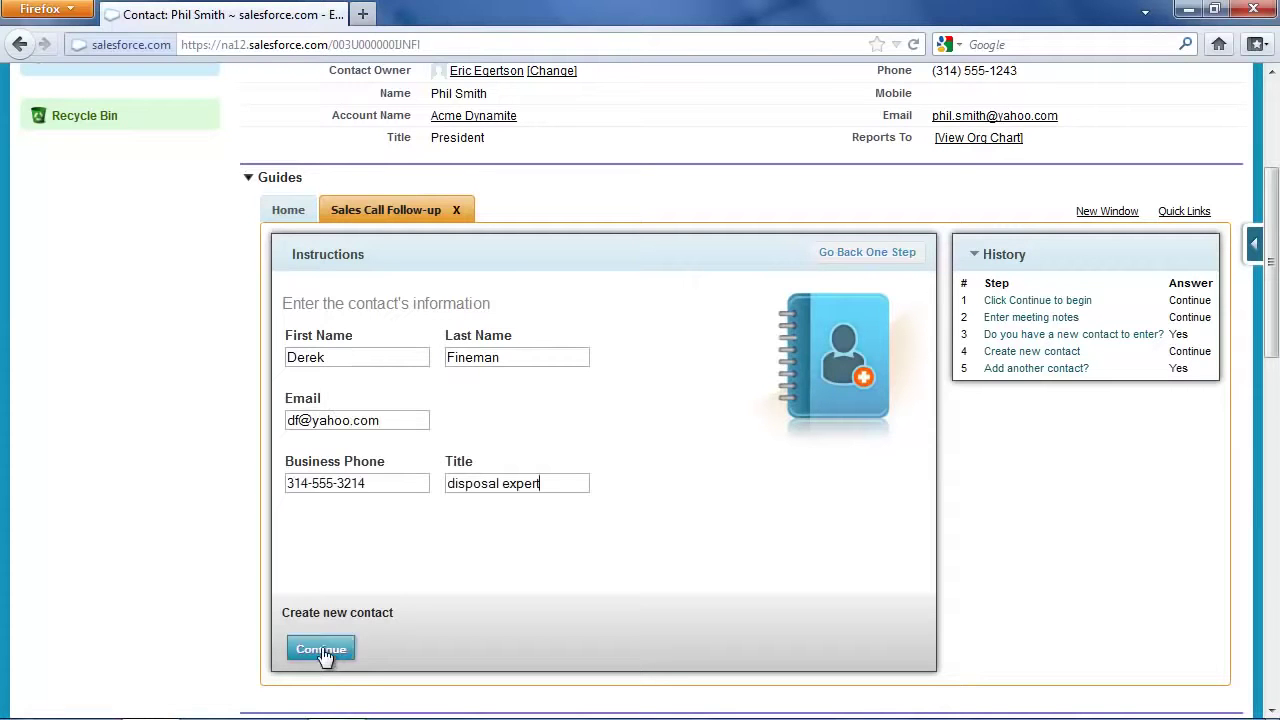
left_click(320, 649)
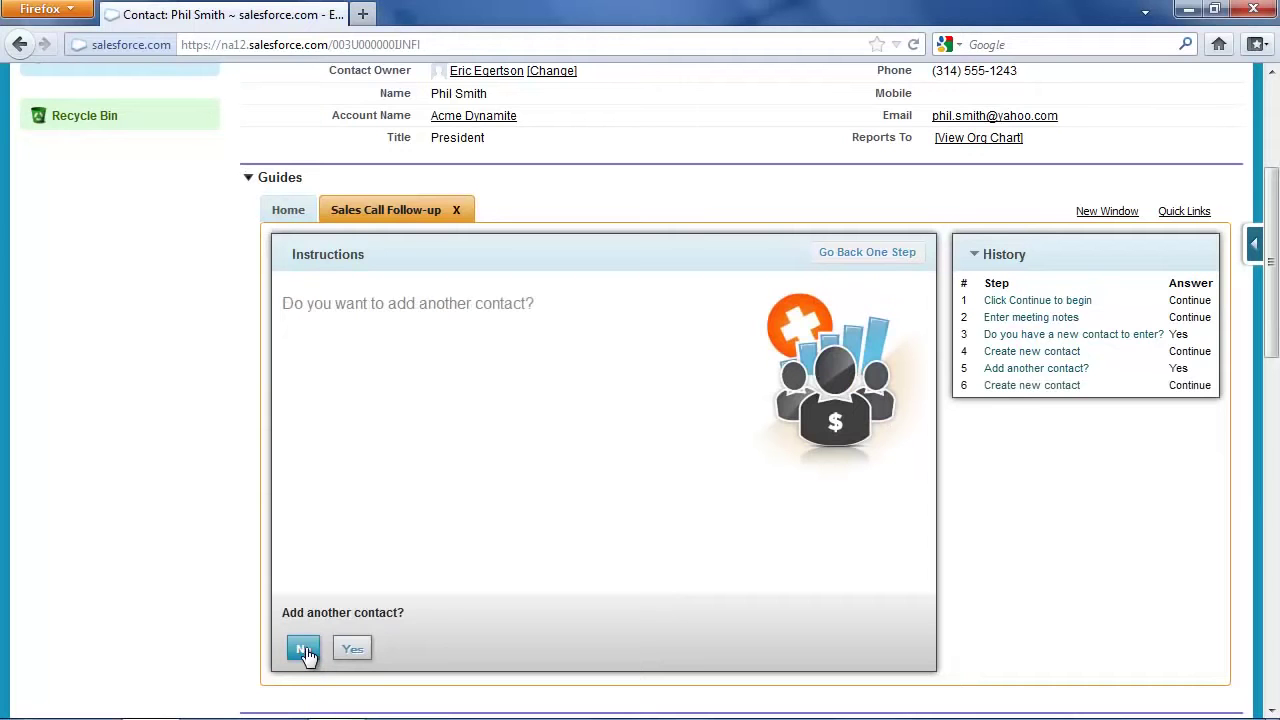
left_click(304, 649)
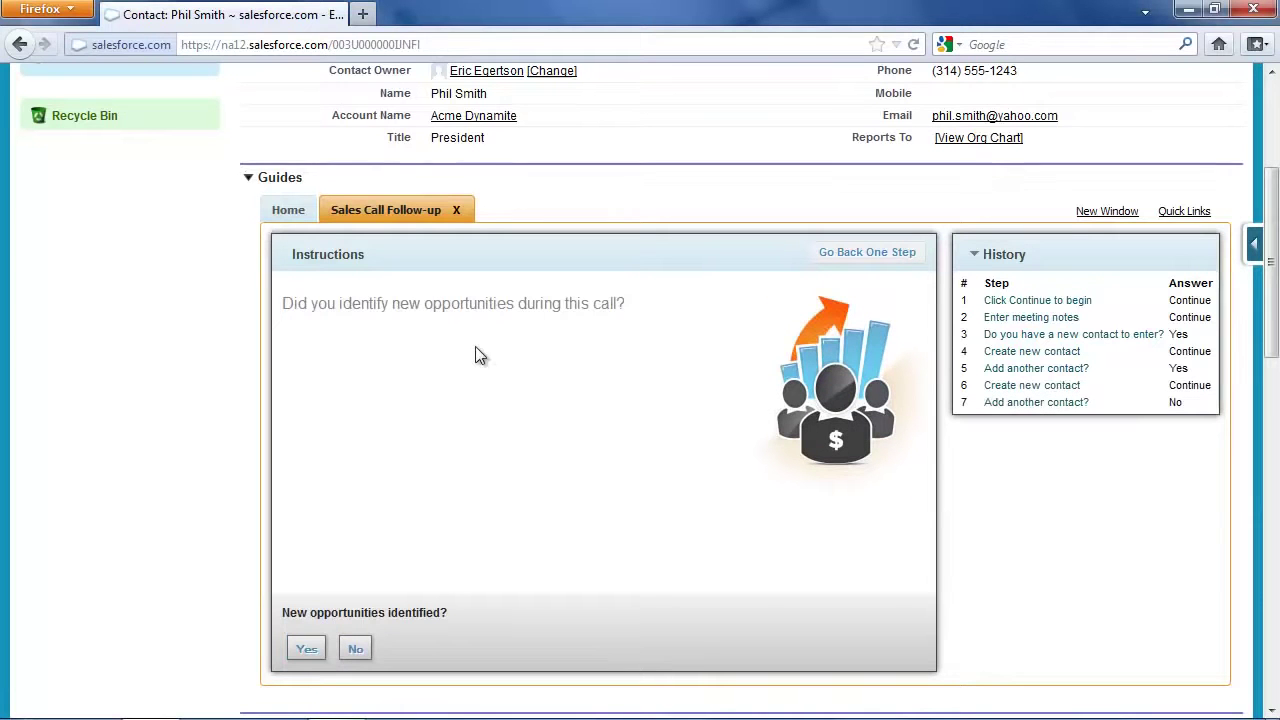
Start a new opportunity named 'Acme - quickstart consulting' with a booking amount of 999
left_click(305, 650)
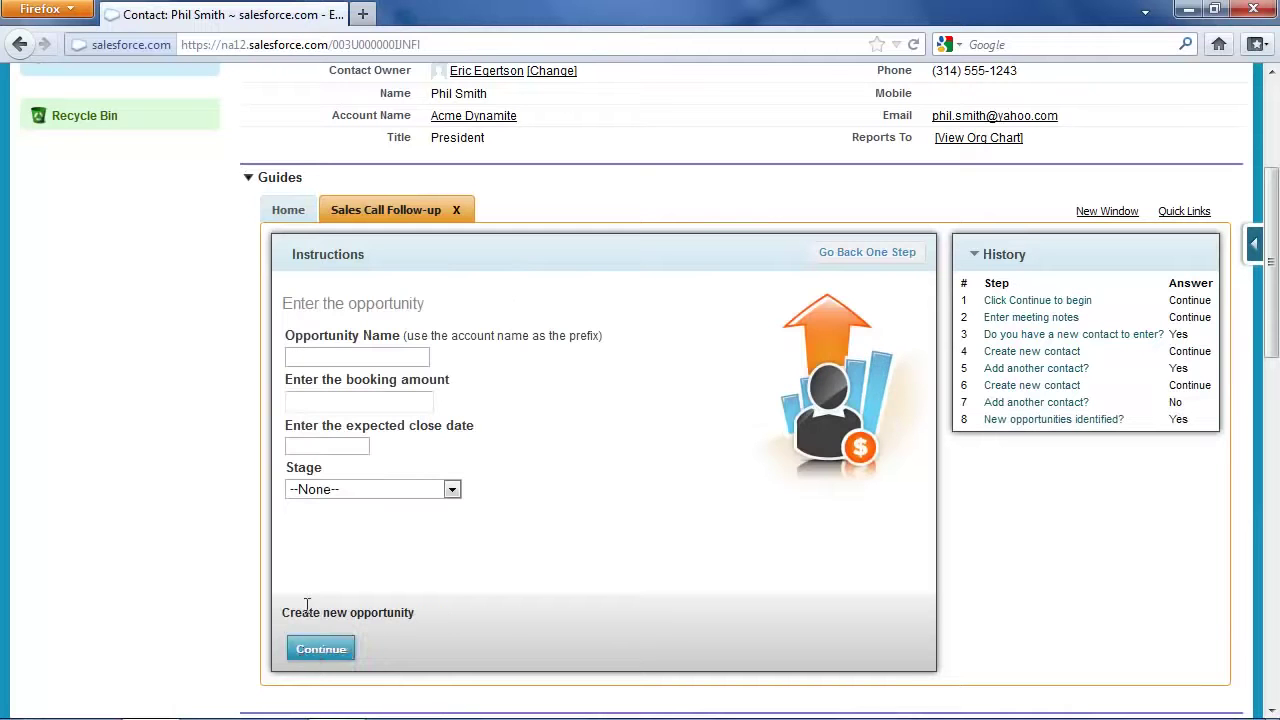
type("Ac")
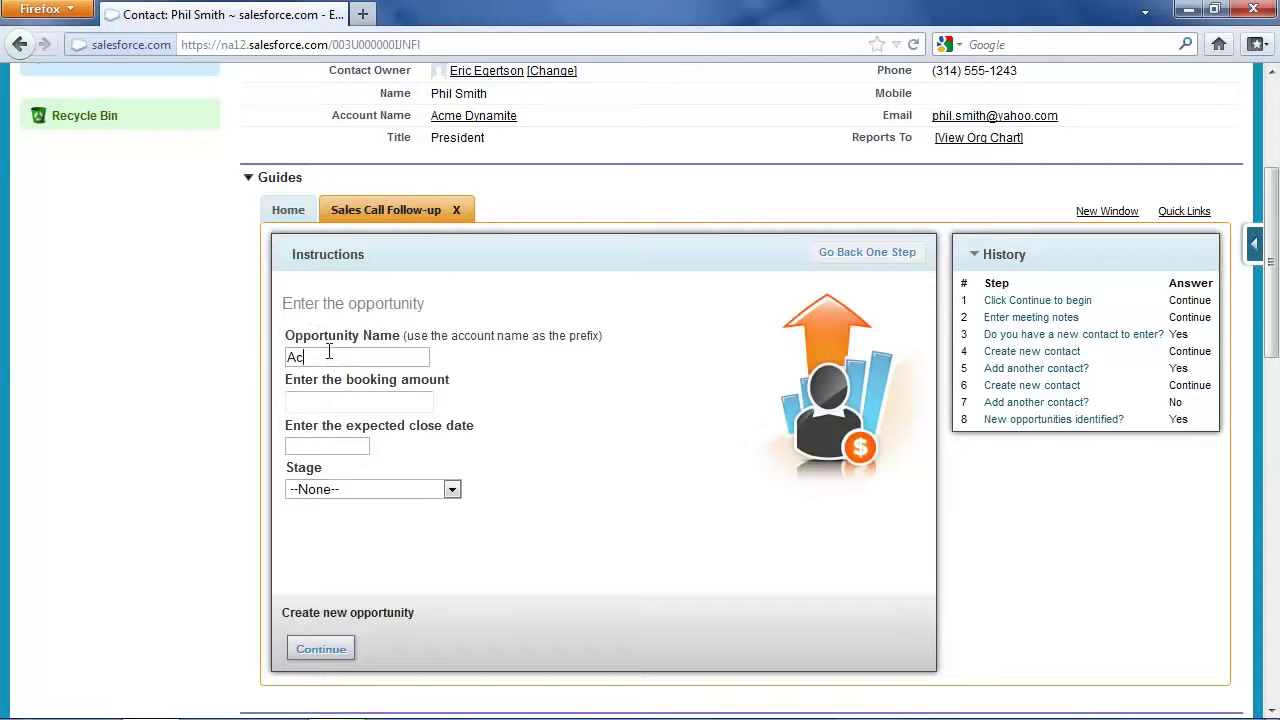
type("me - quickstart con")
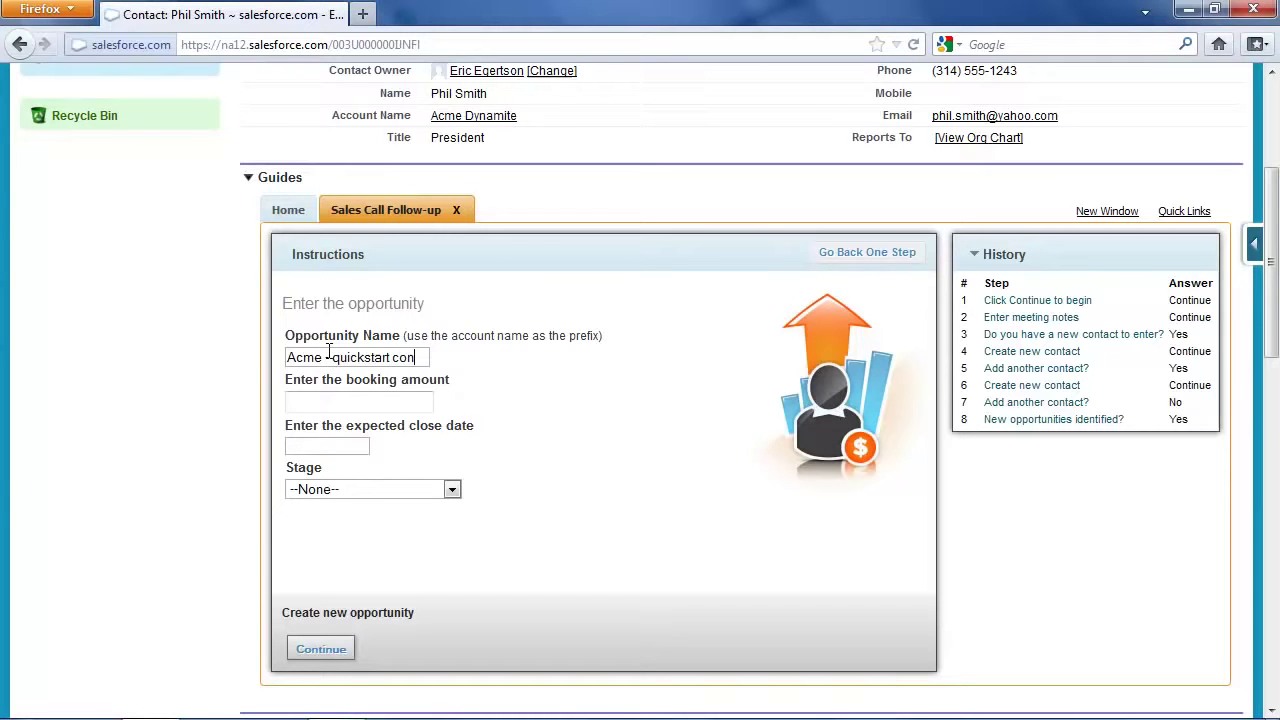
type("sulting")
key("Tab")
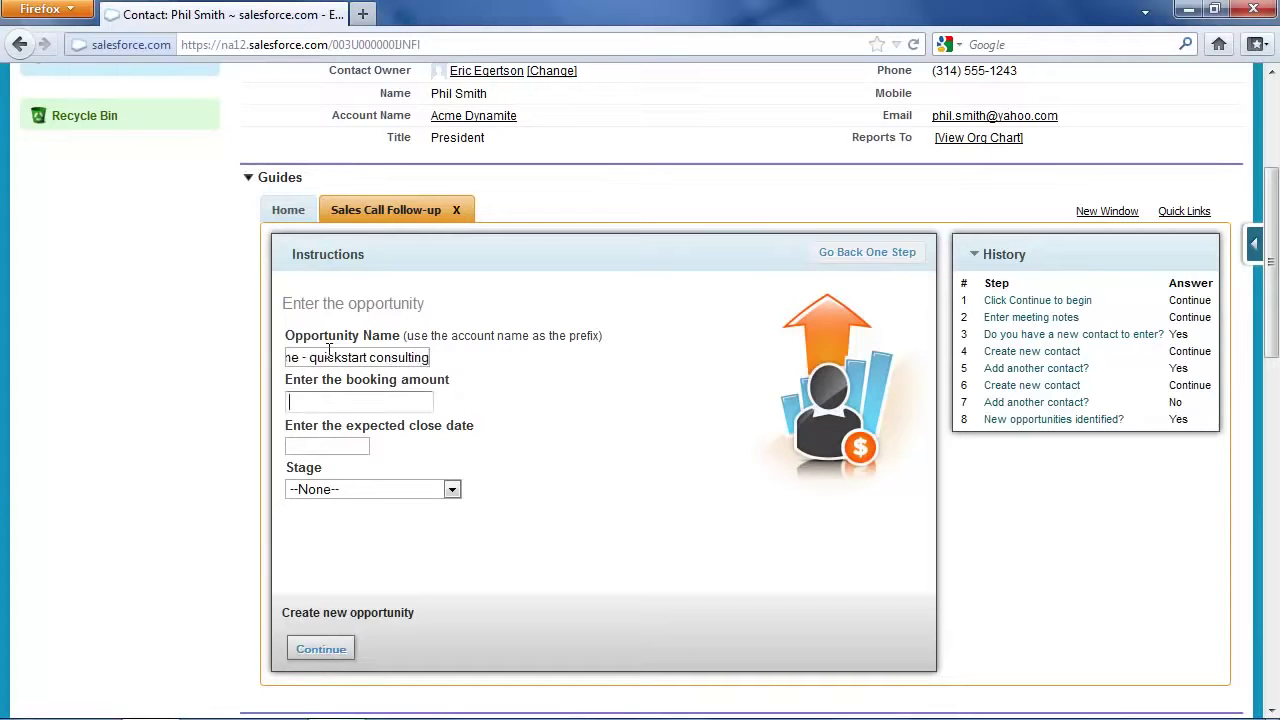
type("999")
Set the opportunity's close date to 05/09/2012 and stage to 03 - Evaluating, then submit it
left_click(328, 446)
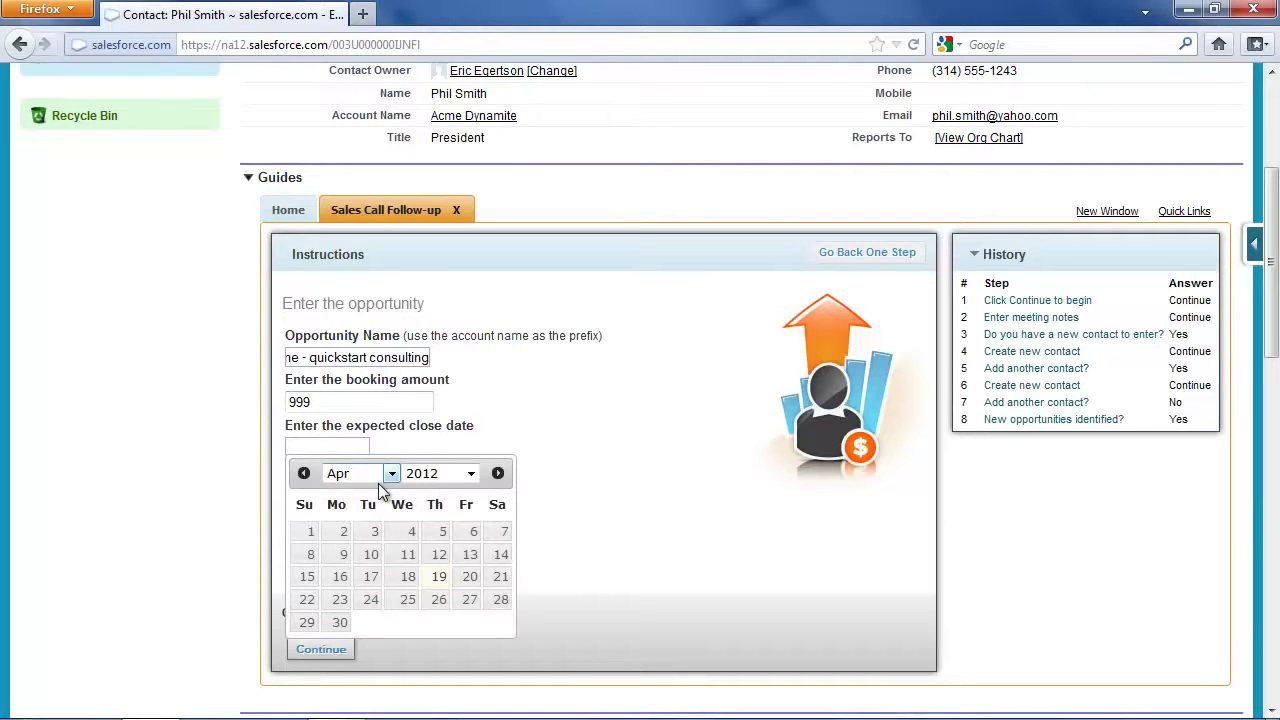
left_click(360, 473)
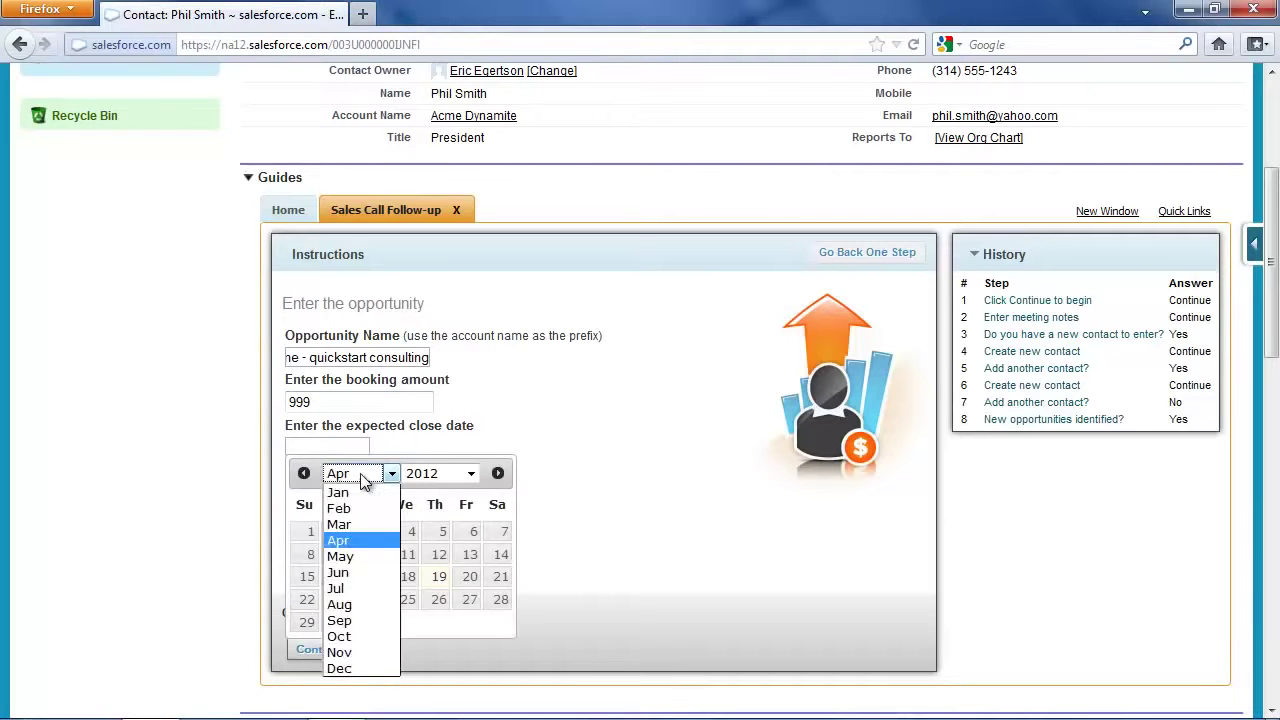
left_click(356, 552)
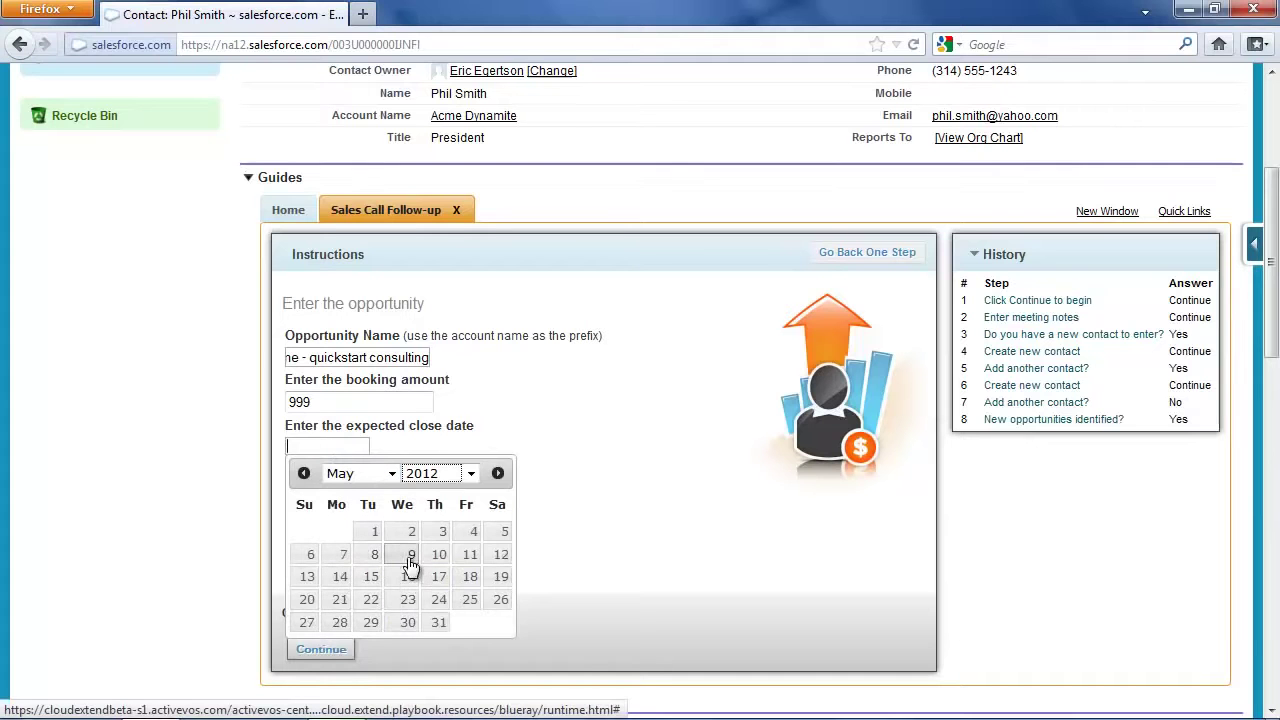
left_click(408, 553)
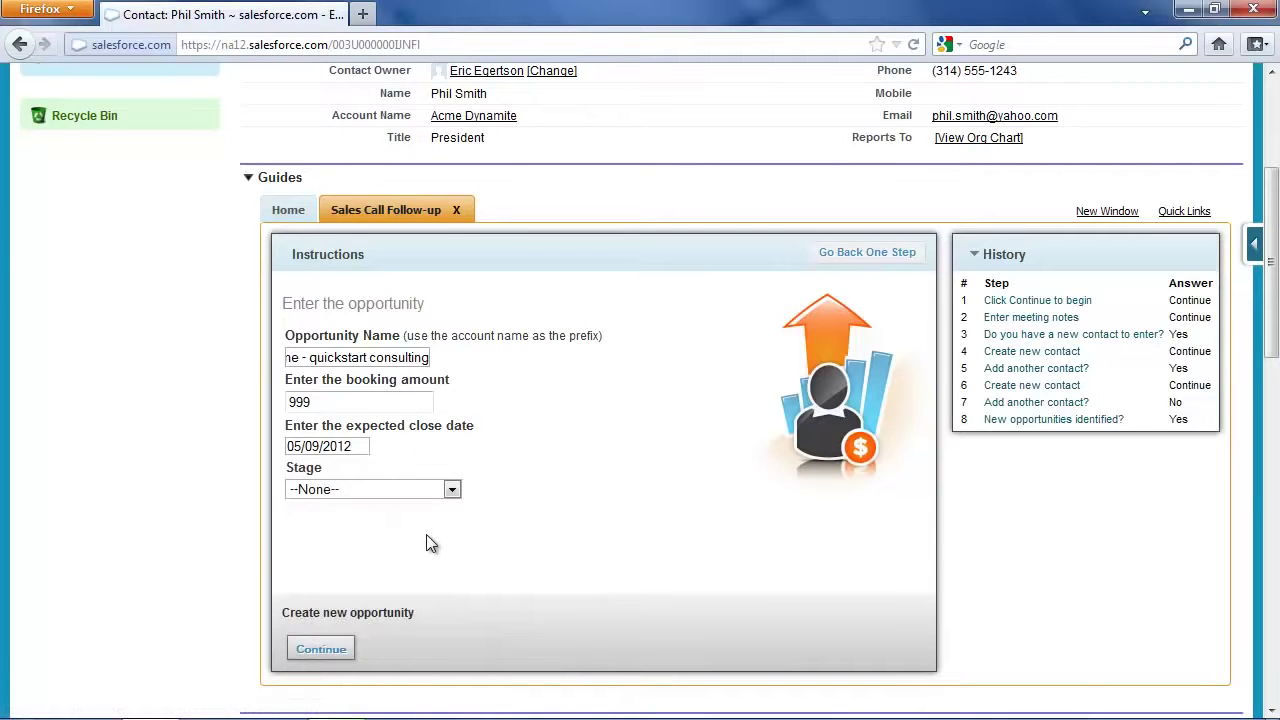
left_click(341, 490)
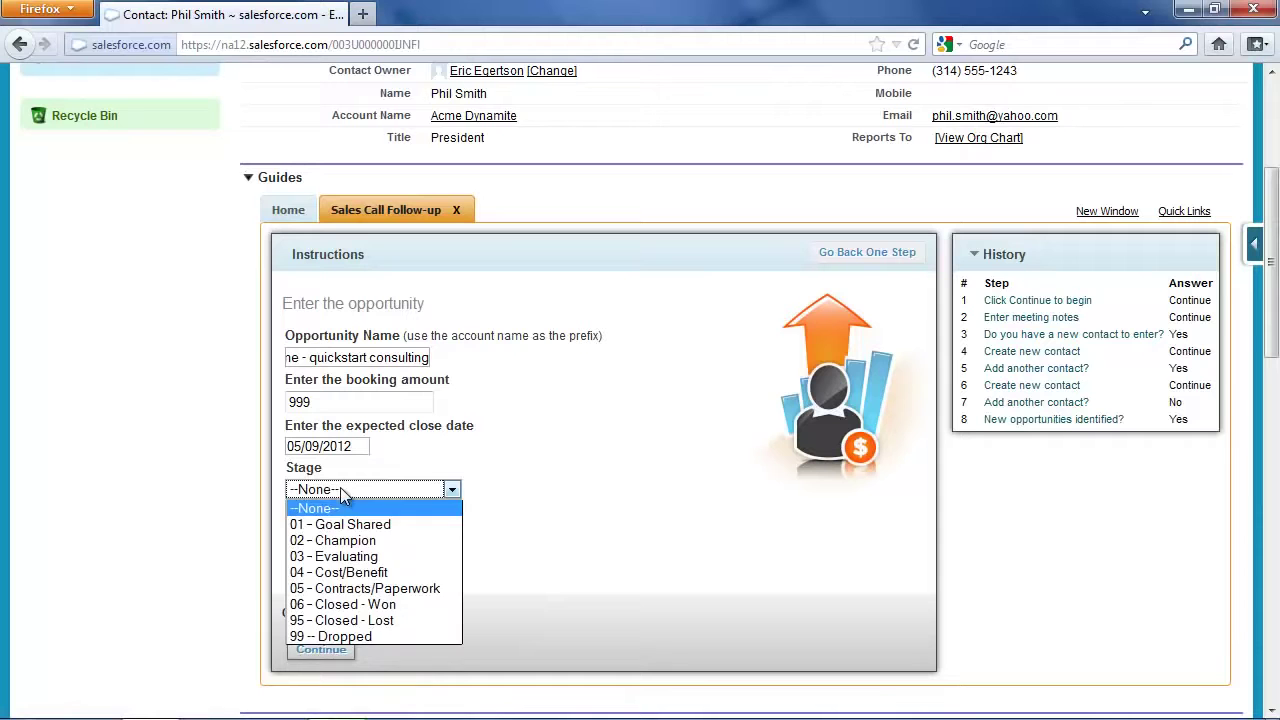
left_click(360, 552)
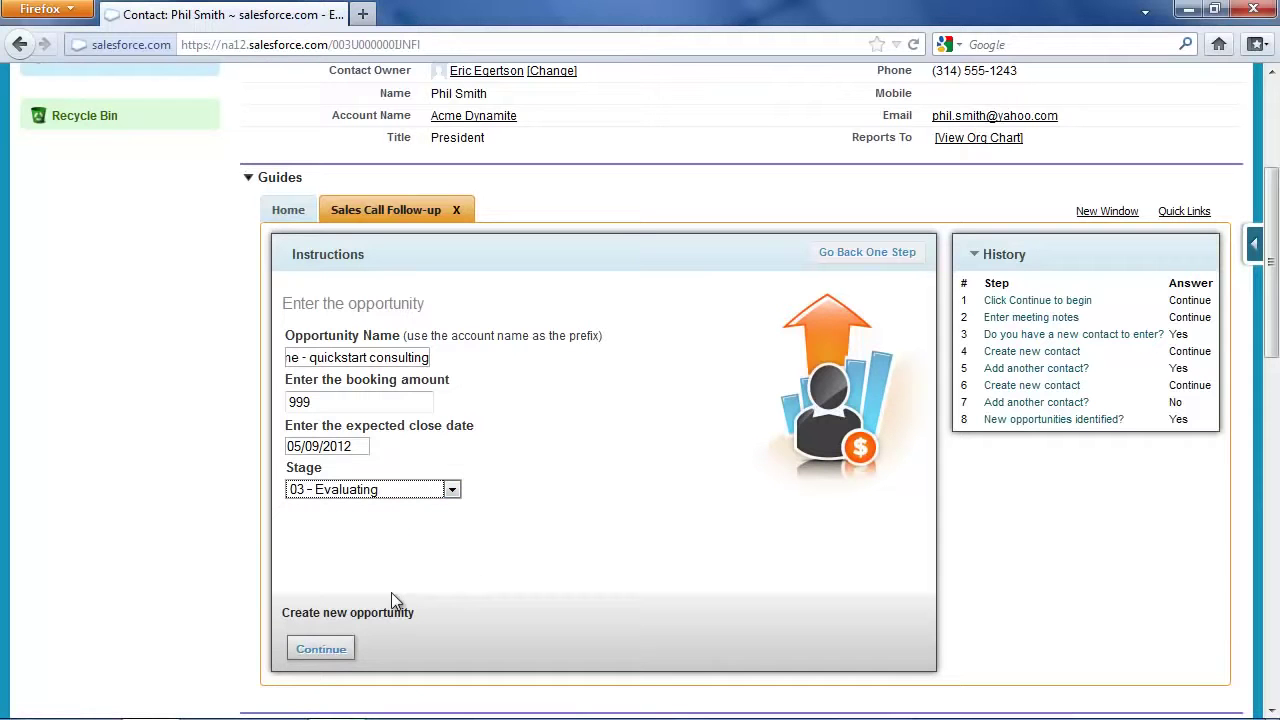
left_click(321, 649)
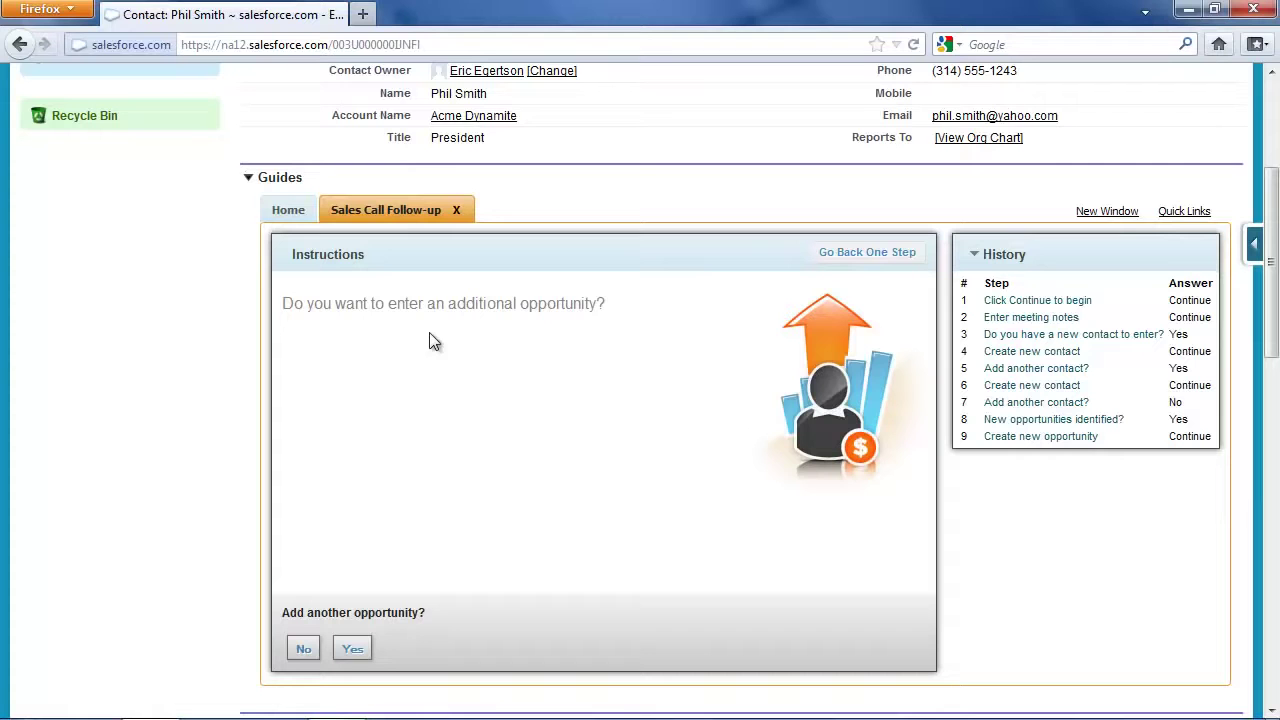
Skip further opportunities and set a 04/26/2012 follow-up planning to meet the contact and ask for the order
left_click(304, 652)
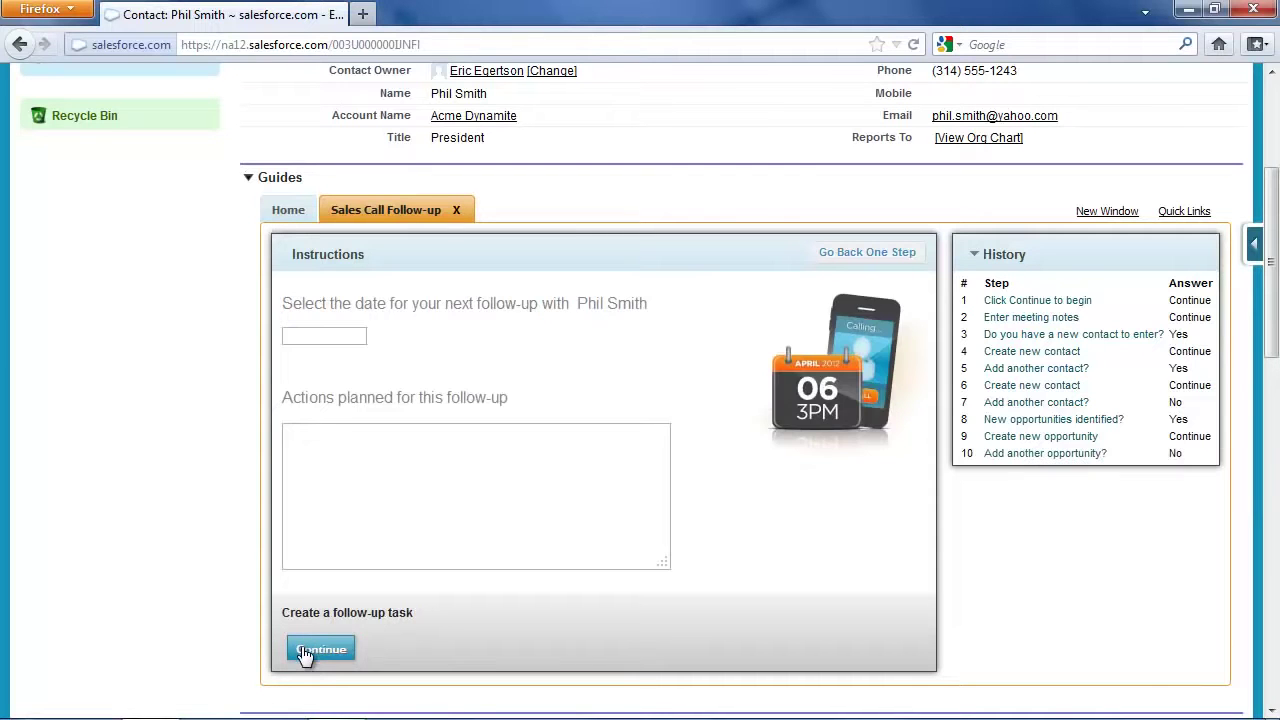
left_click(339, 336)
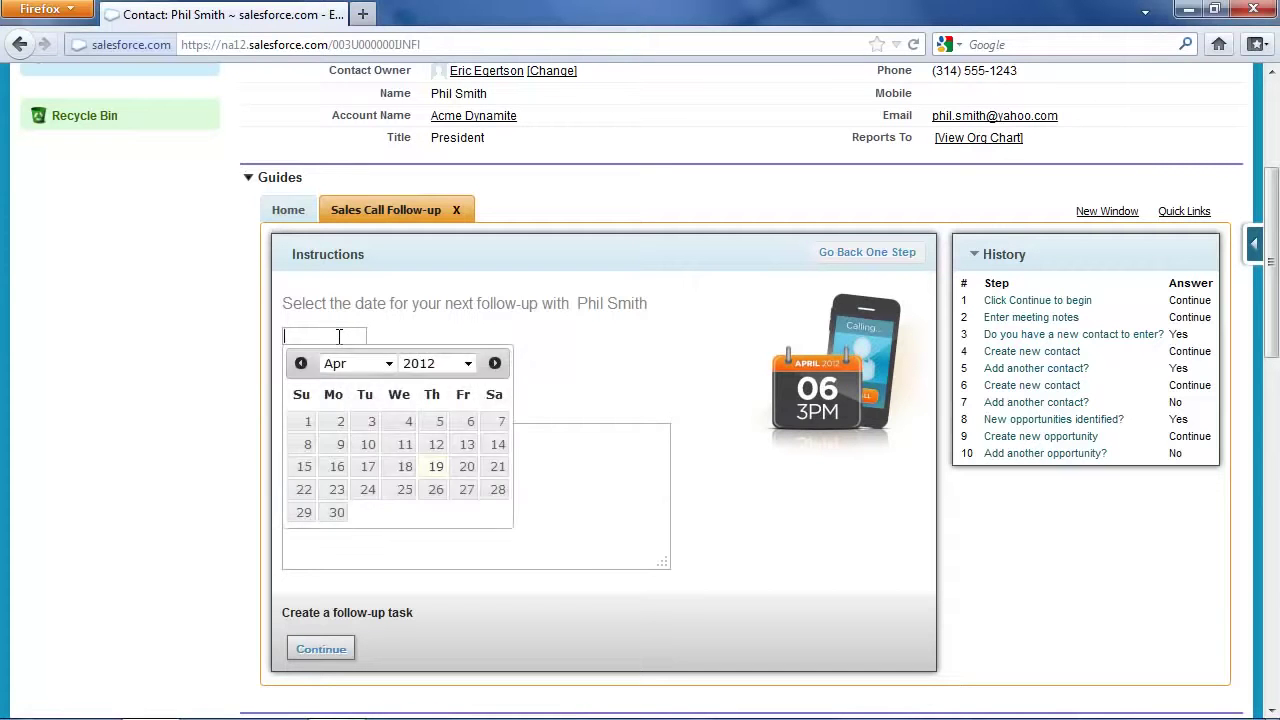
left_click(435, 492)
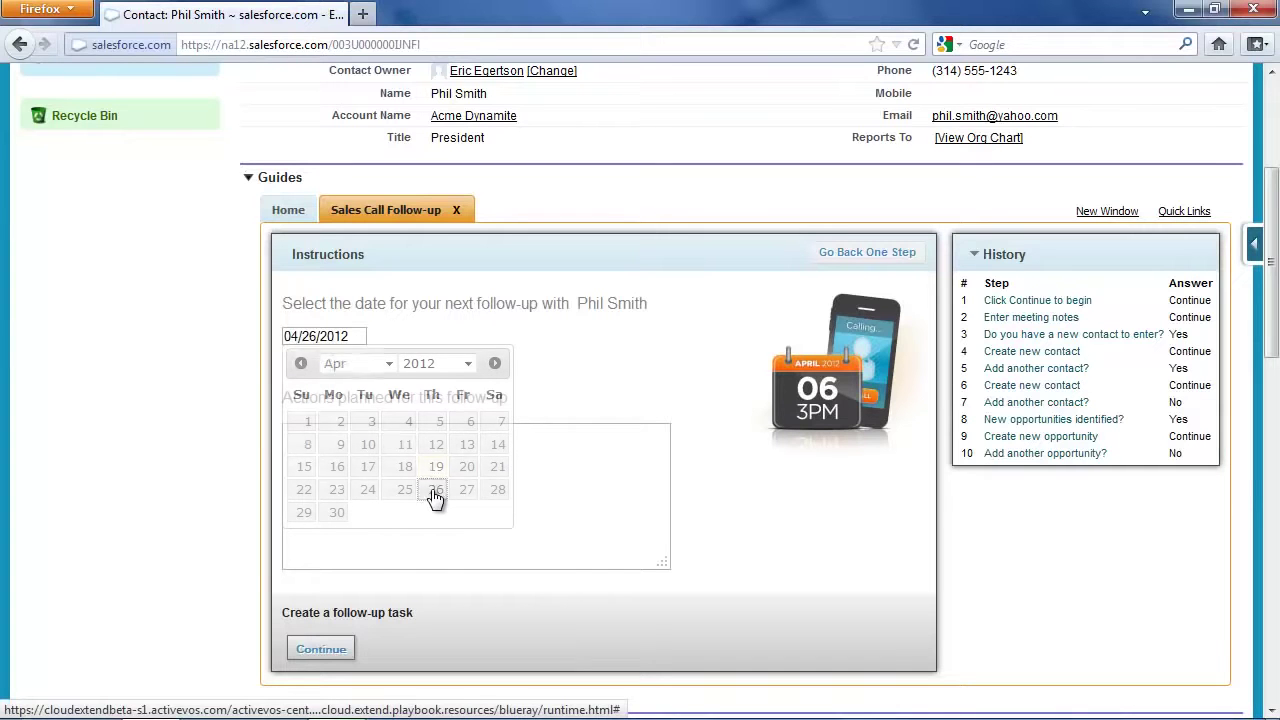
left_click(429, 473)
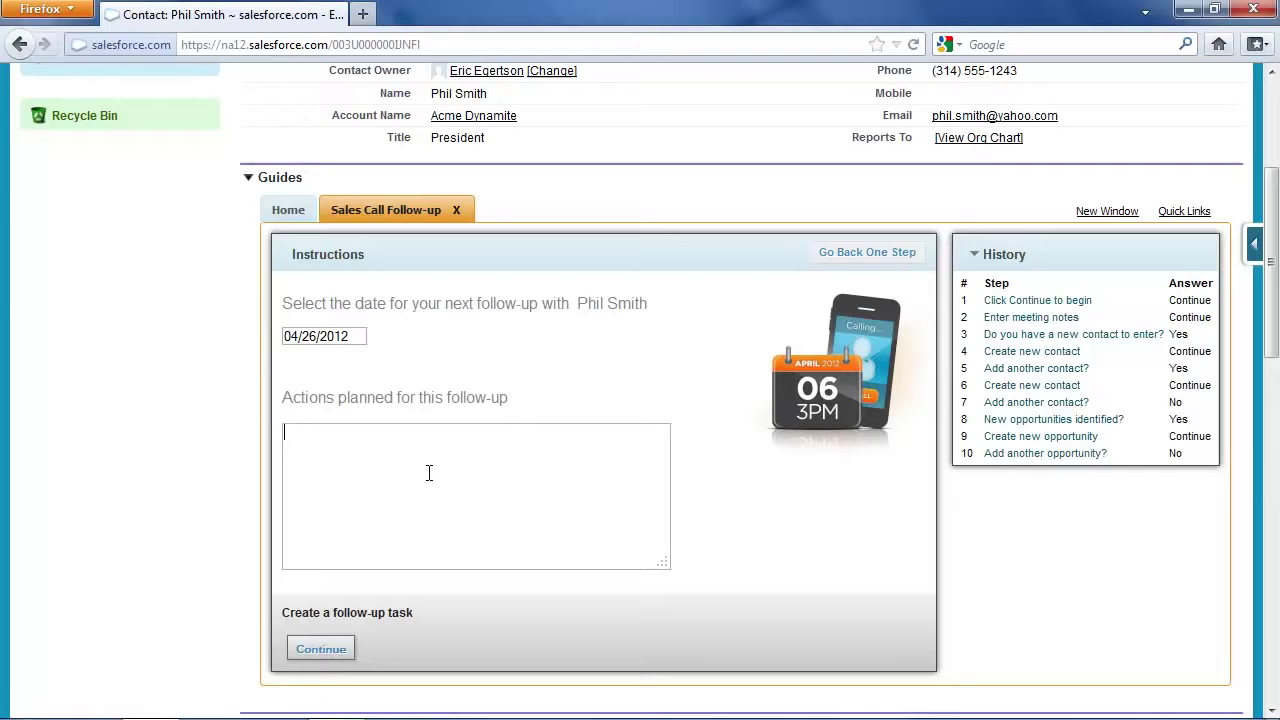
type("Meet with Mr")
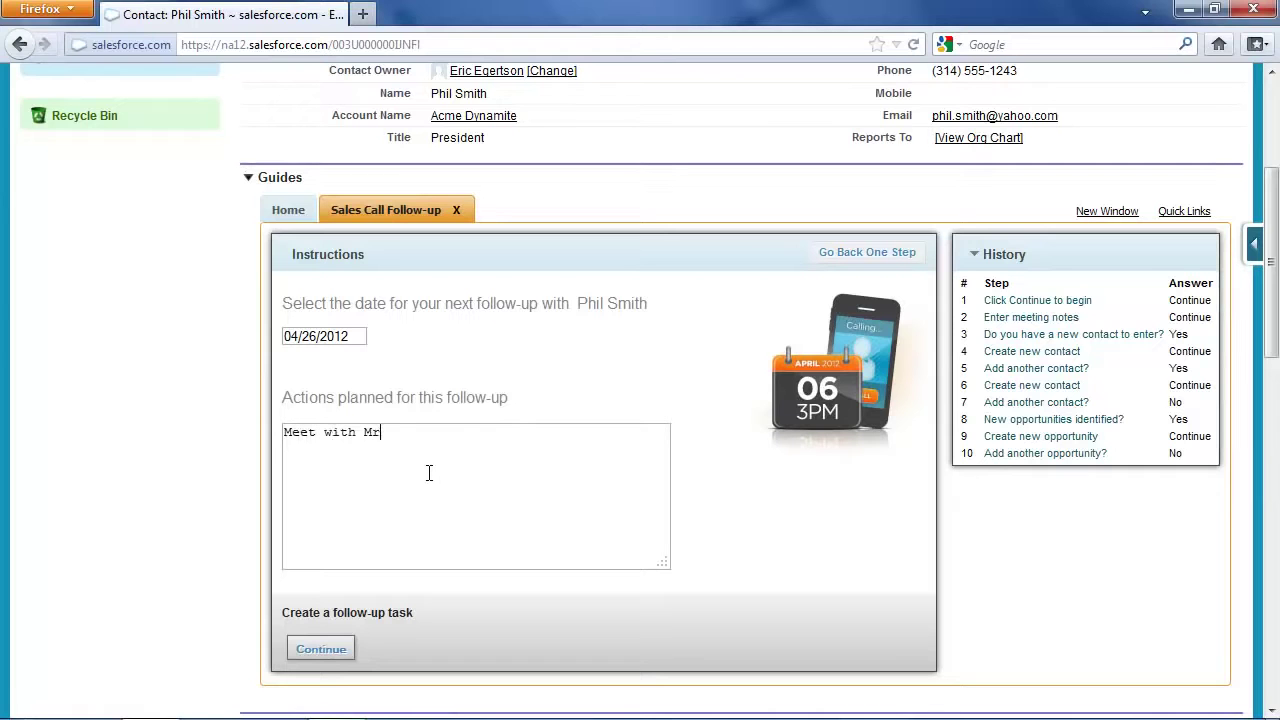
type(". Smith, askf of")
key("BackSpace")
key("BackSpace")
key("BackSpace")
key("BackSpace")
type("for the order")
left_click(336, 649)
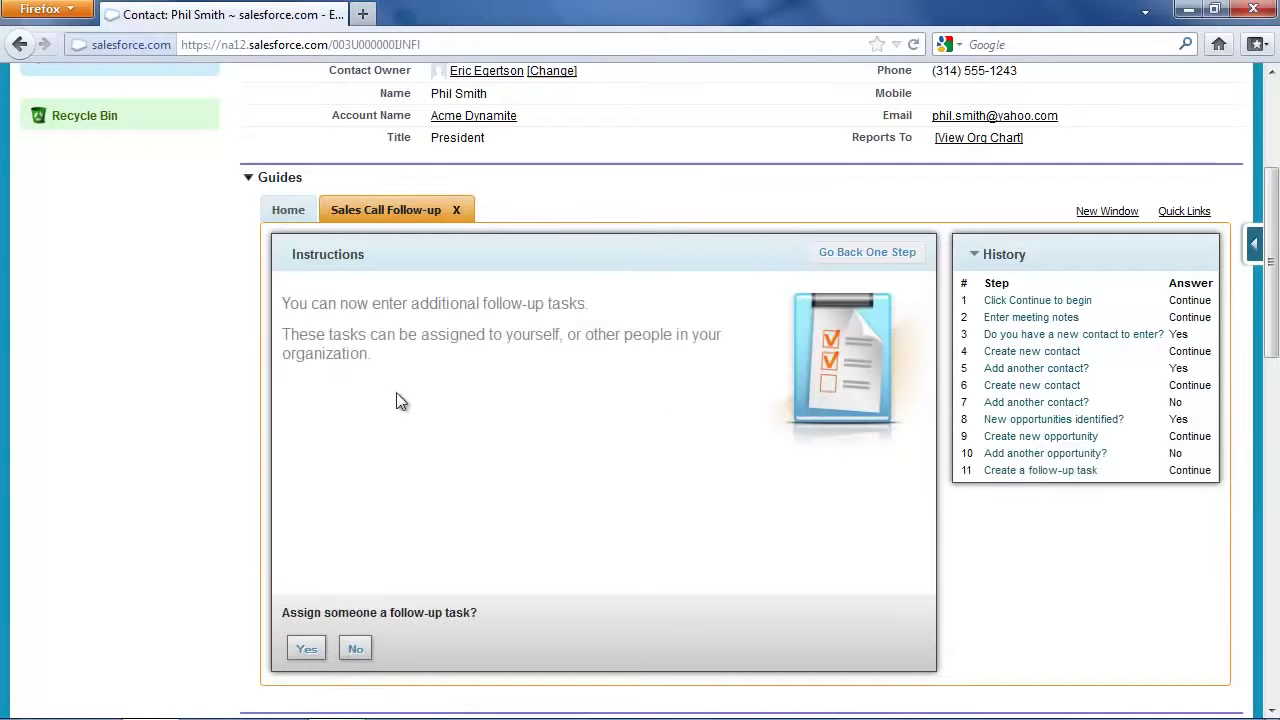
Create a follow-up task assigned to a colleague through the user lookup, due 04/25/2012
left_click(305, 652)
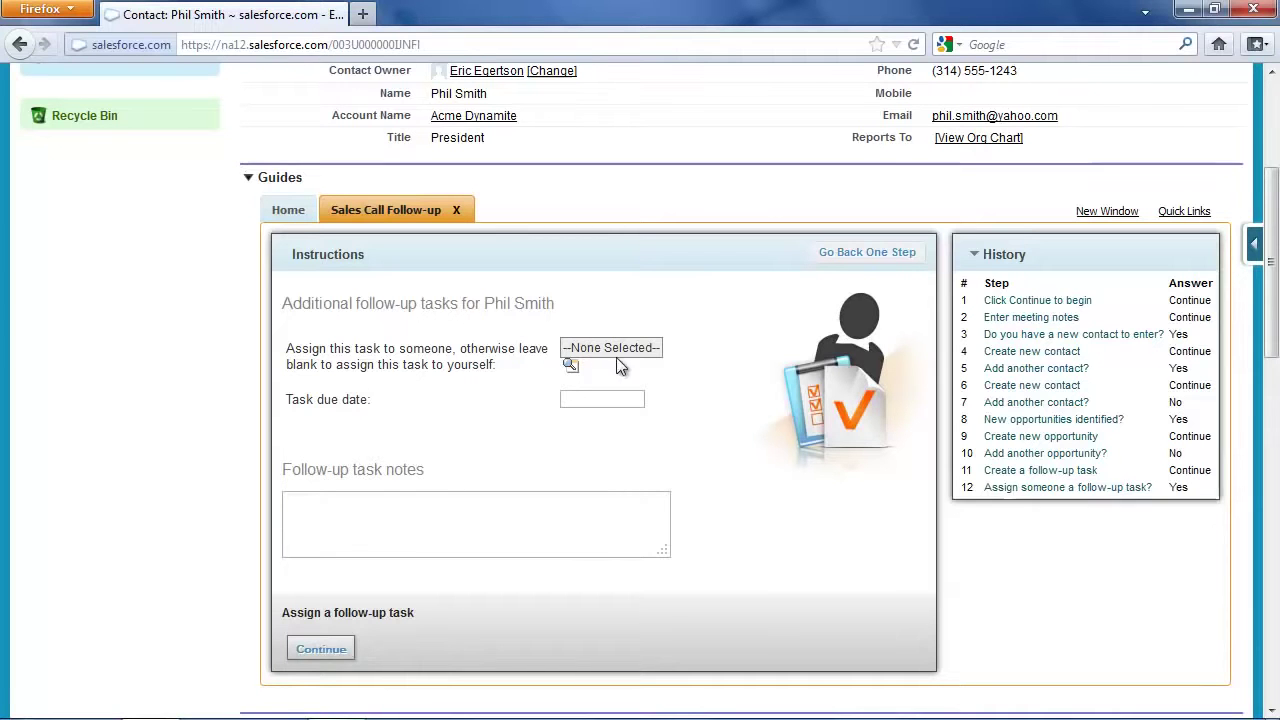
left_click(570, 366)
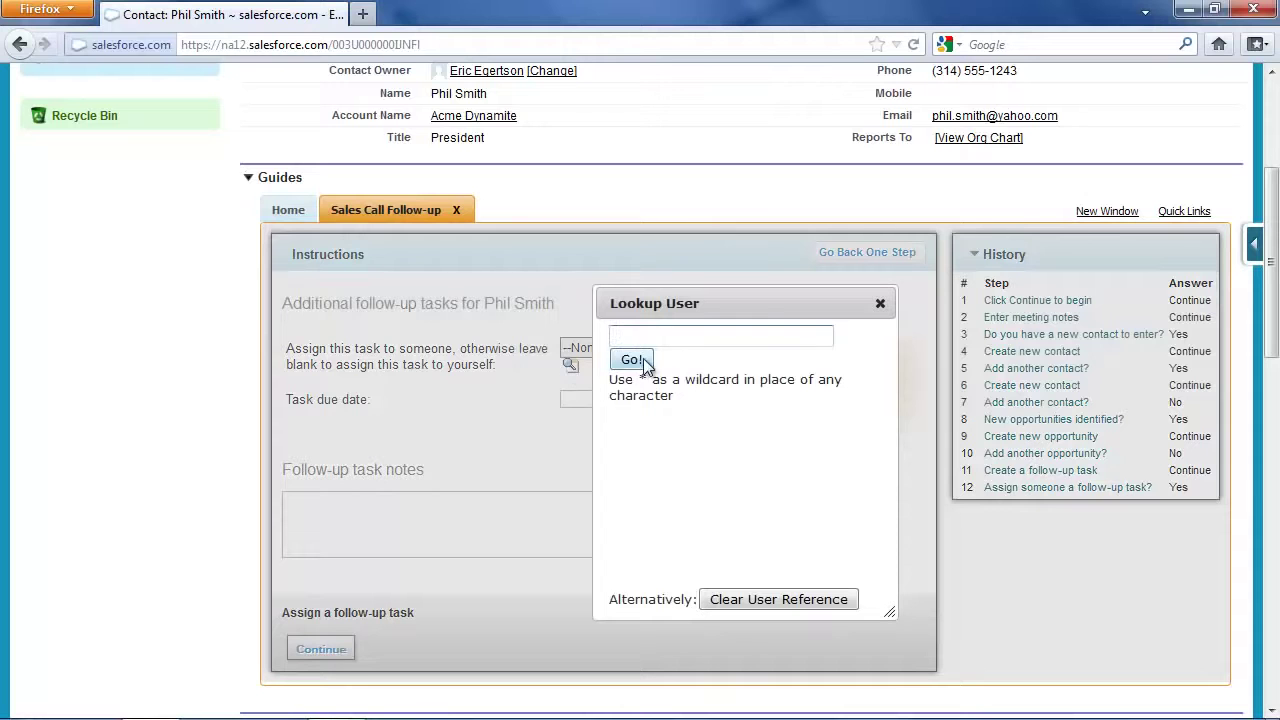
left_click(638, 361)
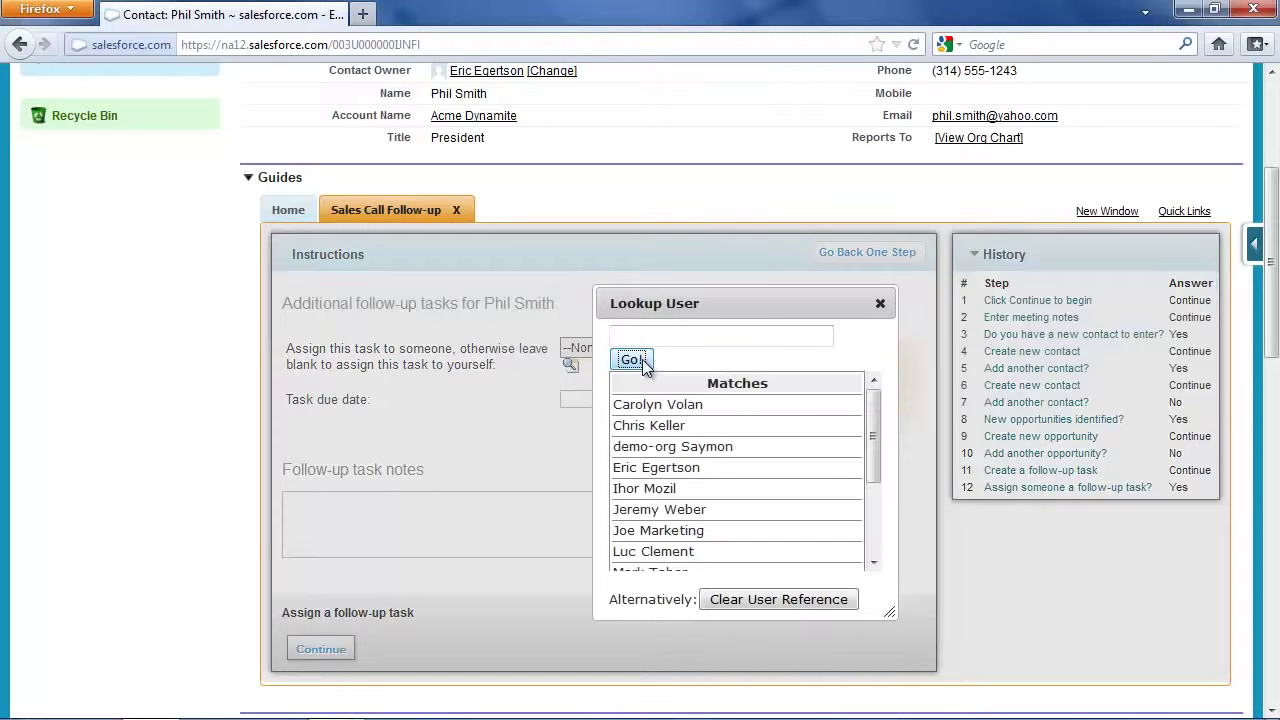
left_click(665, 510)
left_click(580, 400)
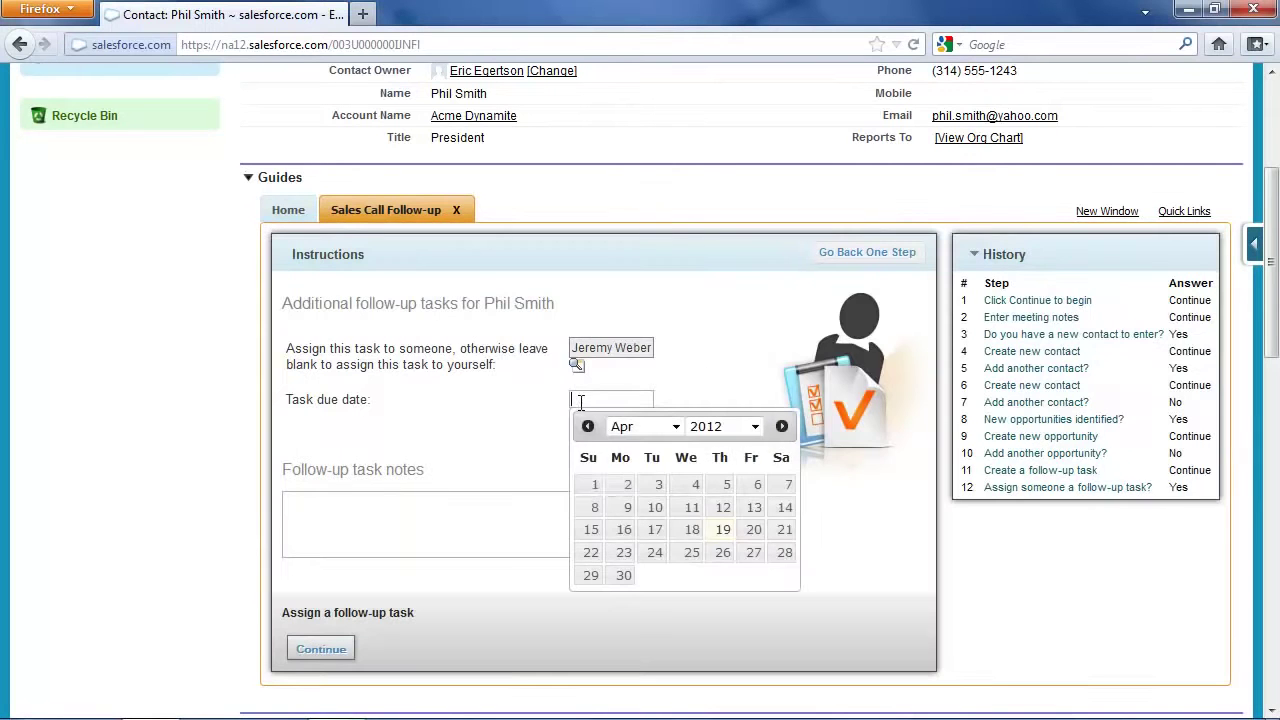
left_click(690, 553)
Write task notes to call the contact as a reminder of tomorrow's meeting, and save the task
left_click(533, 513)
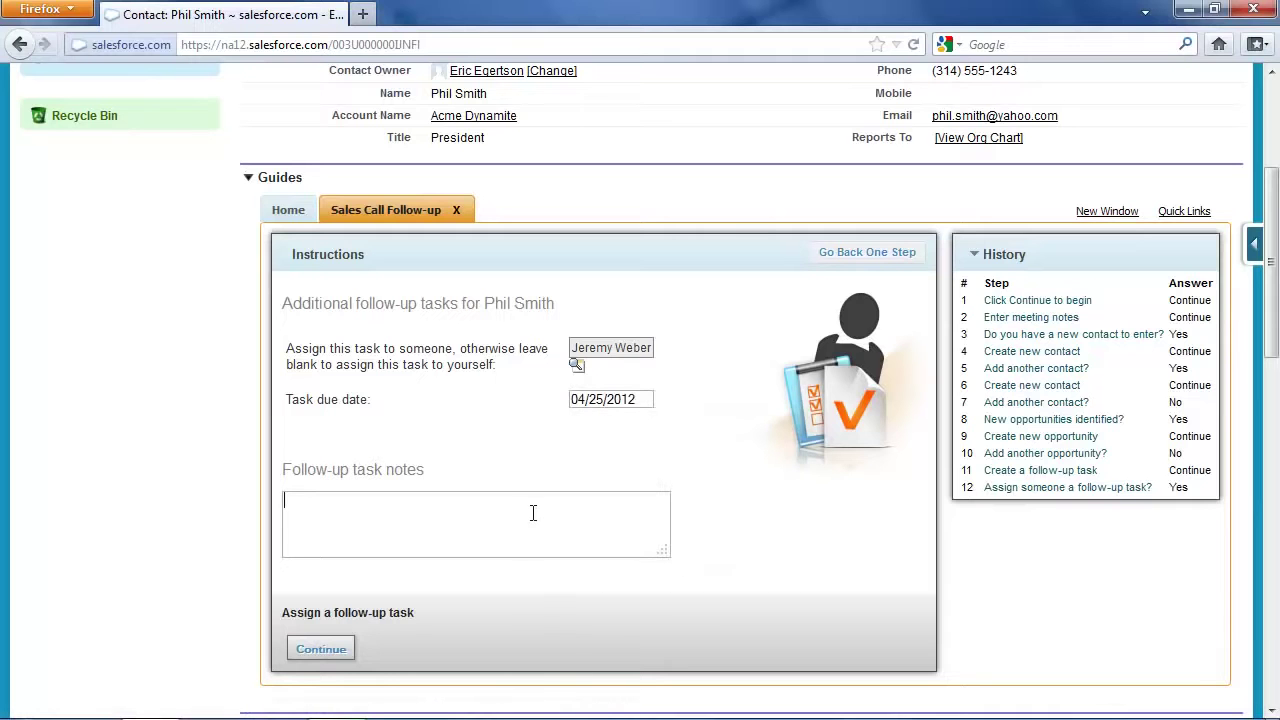
type("C")
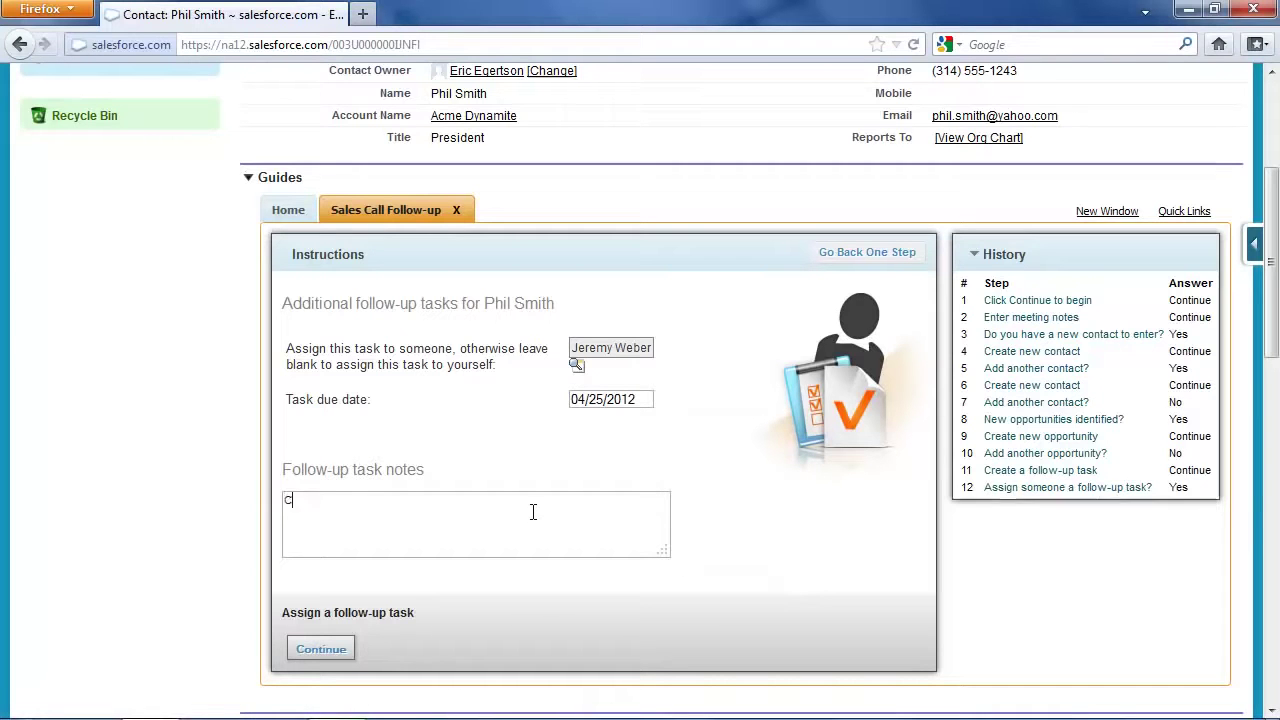
type("all Phild")
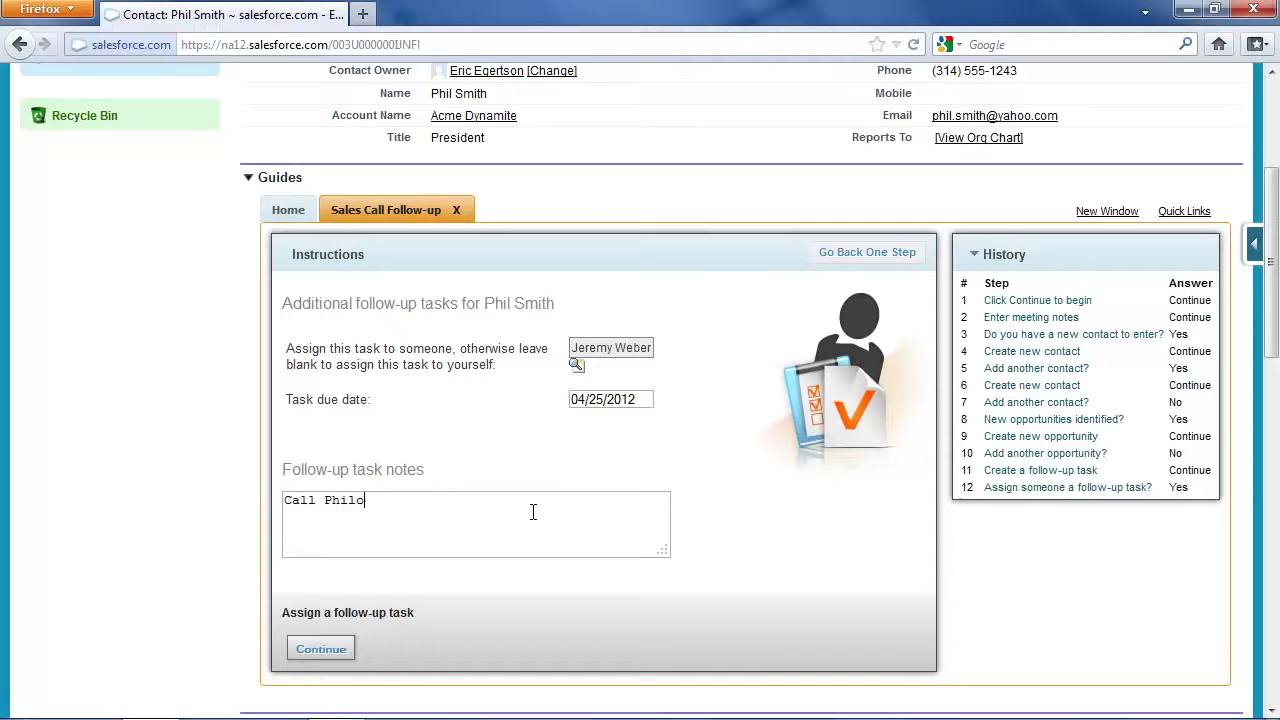
key("BackSpace")
type(", rejmi")
key("BackSpace")
key("BackSpace")
key("BackSpace")
type("mind him we are meeting tomorrow")
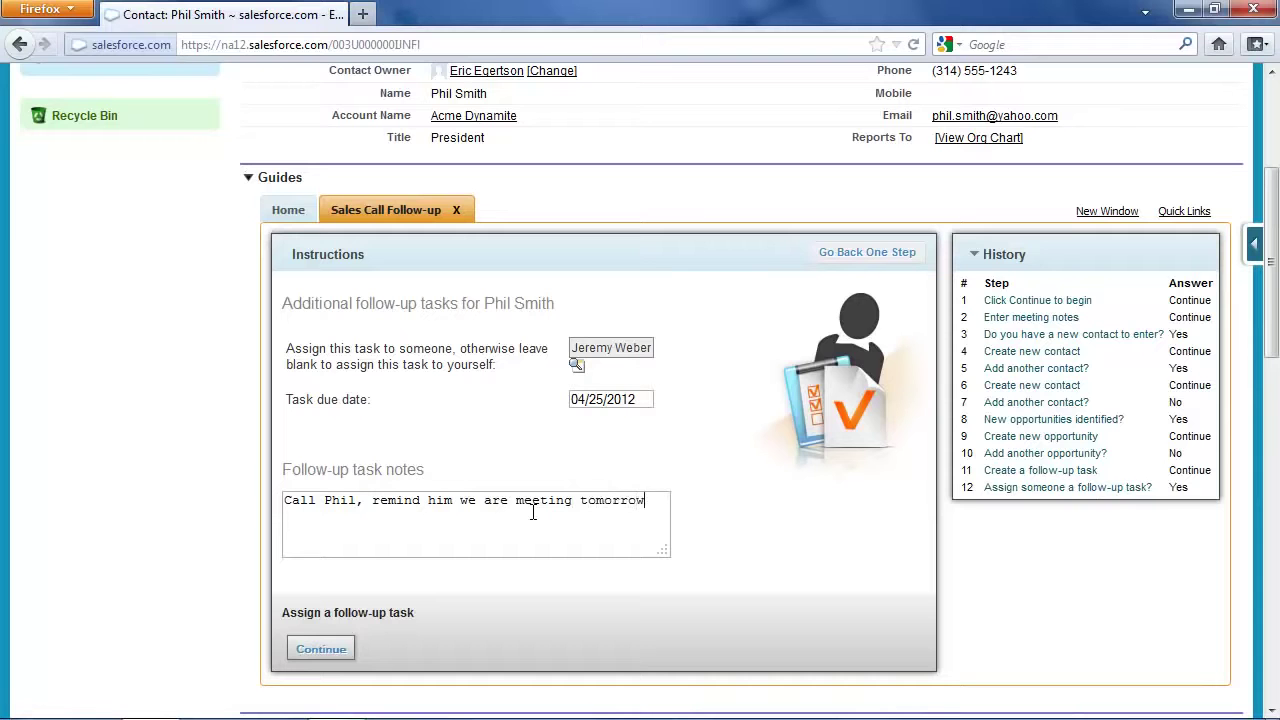
left_click(328, 660)
Assign a different colleague a task due 04/30/2012: 'initial discussion and planning for quick start consulting'
left_click(306, 649)
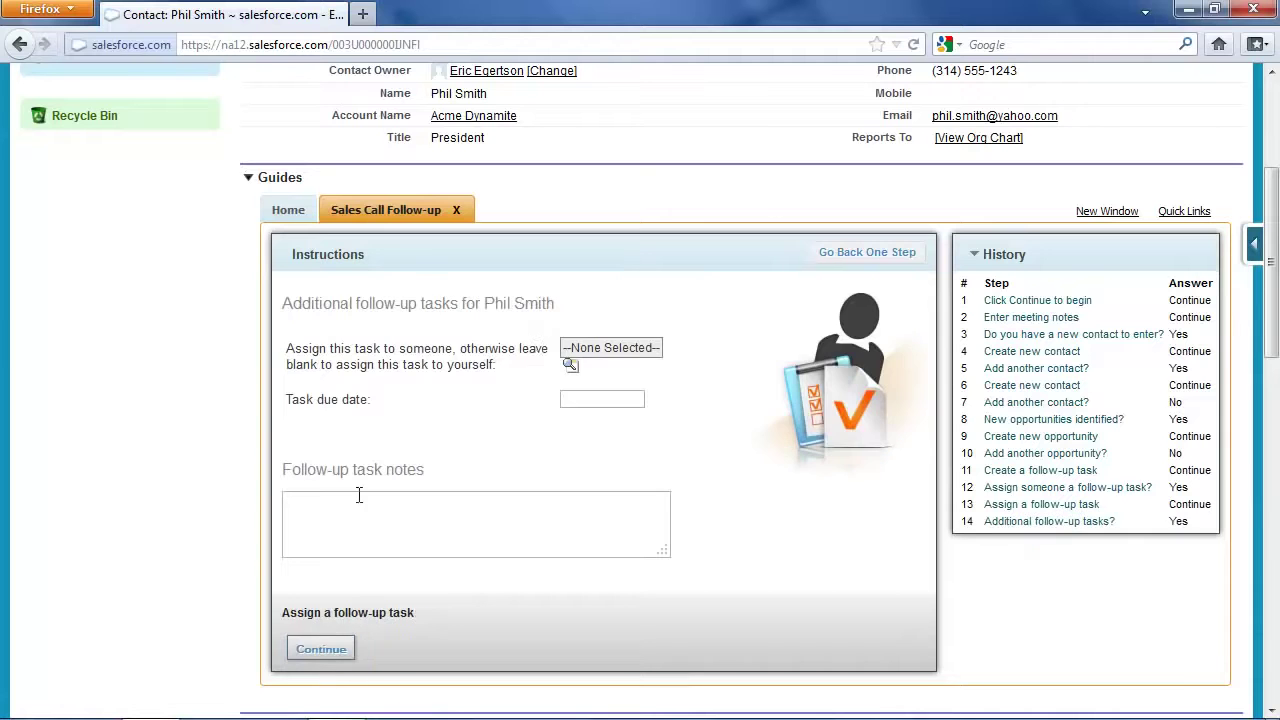
left_click(570, 364)
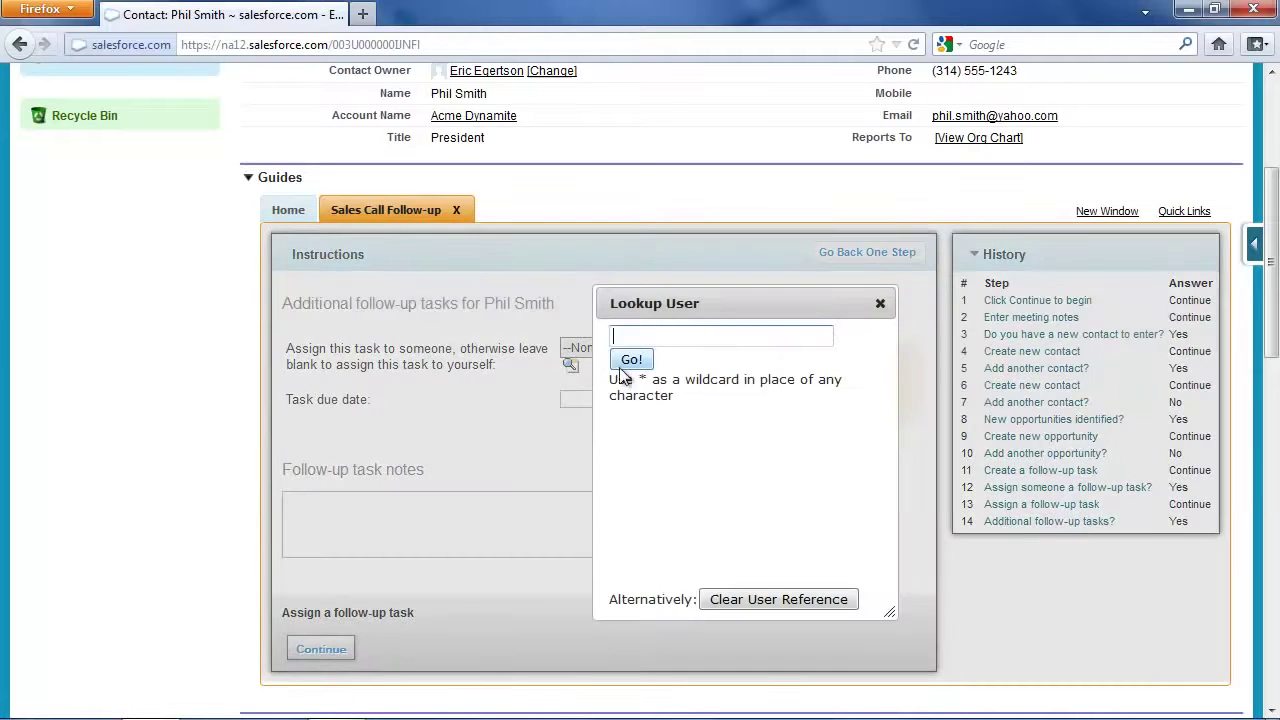
left_click(640, 361)
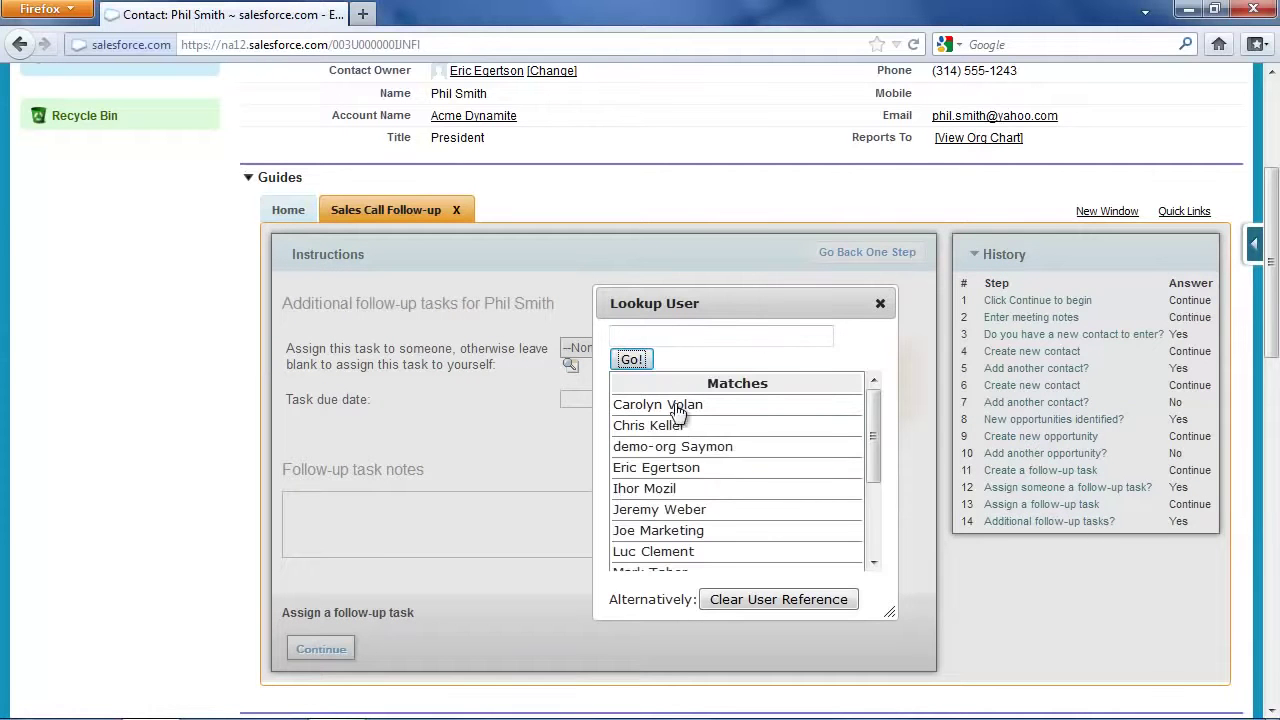
left_click(668, 551)
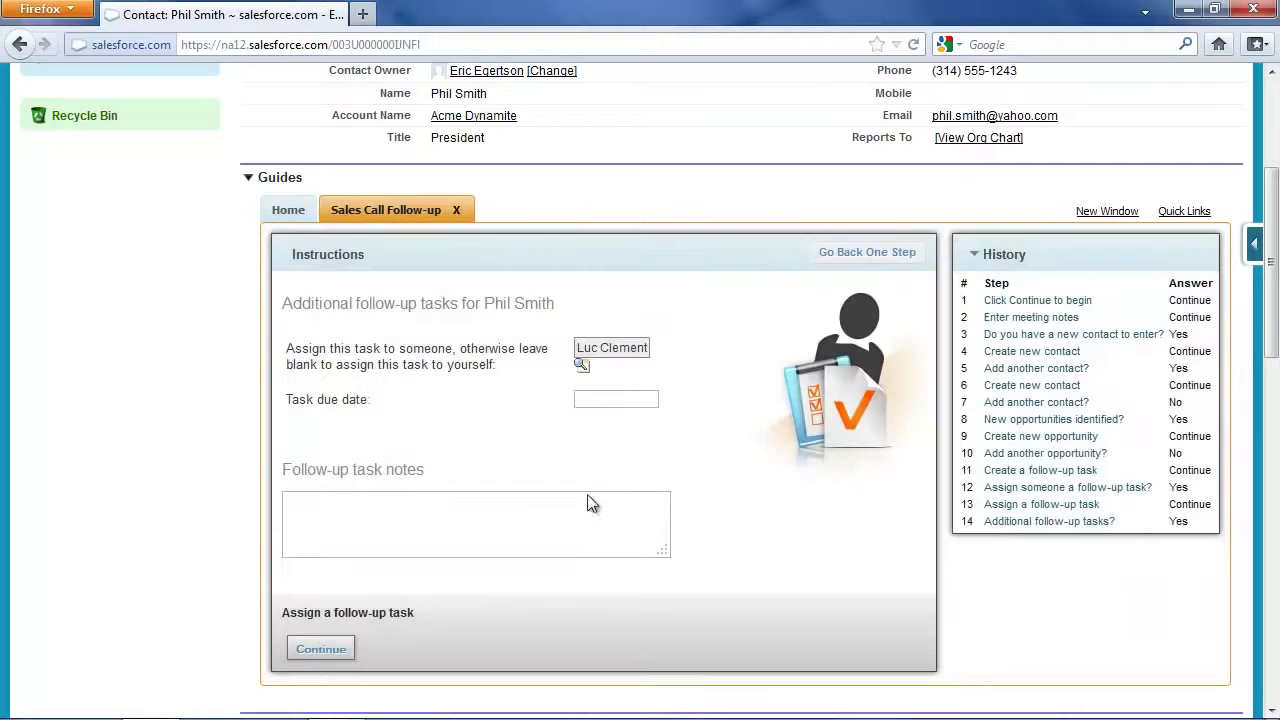
left_click(587, 400)
left_click(628, 575)
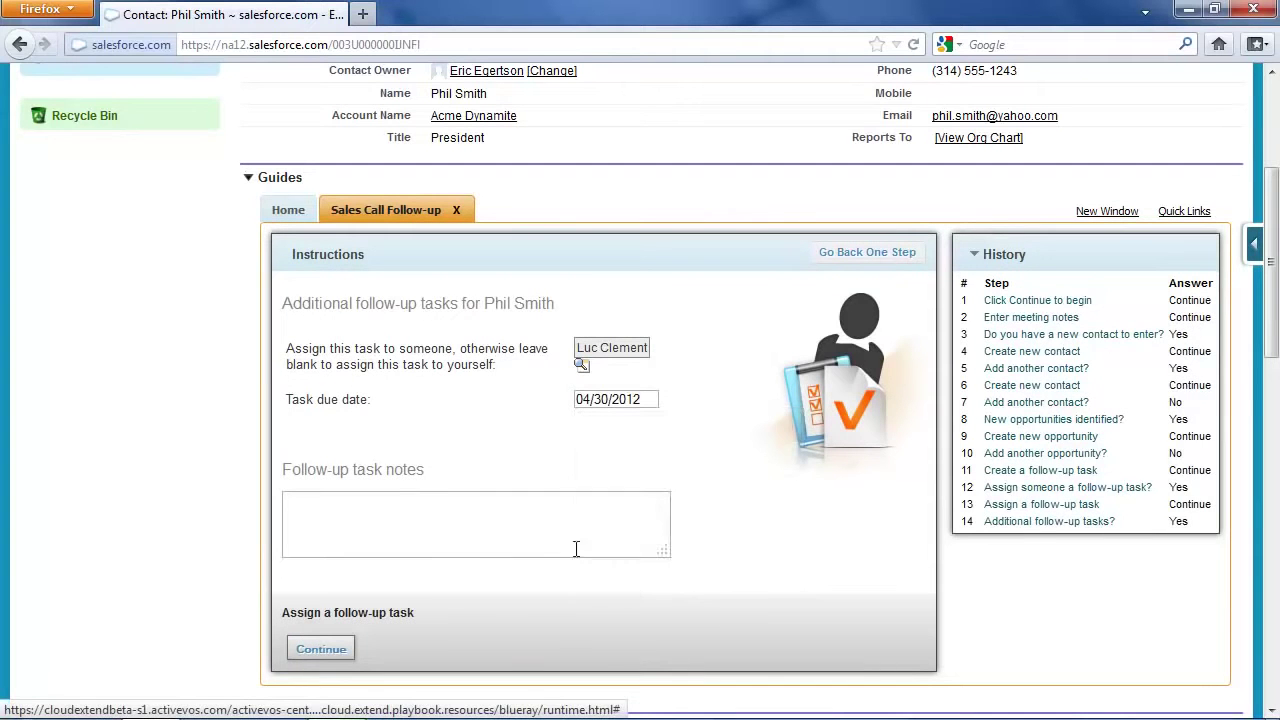
left_click(511, 530)
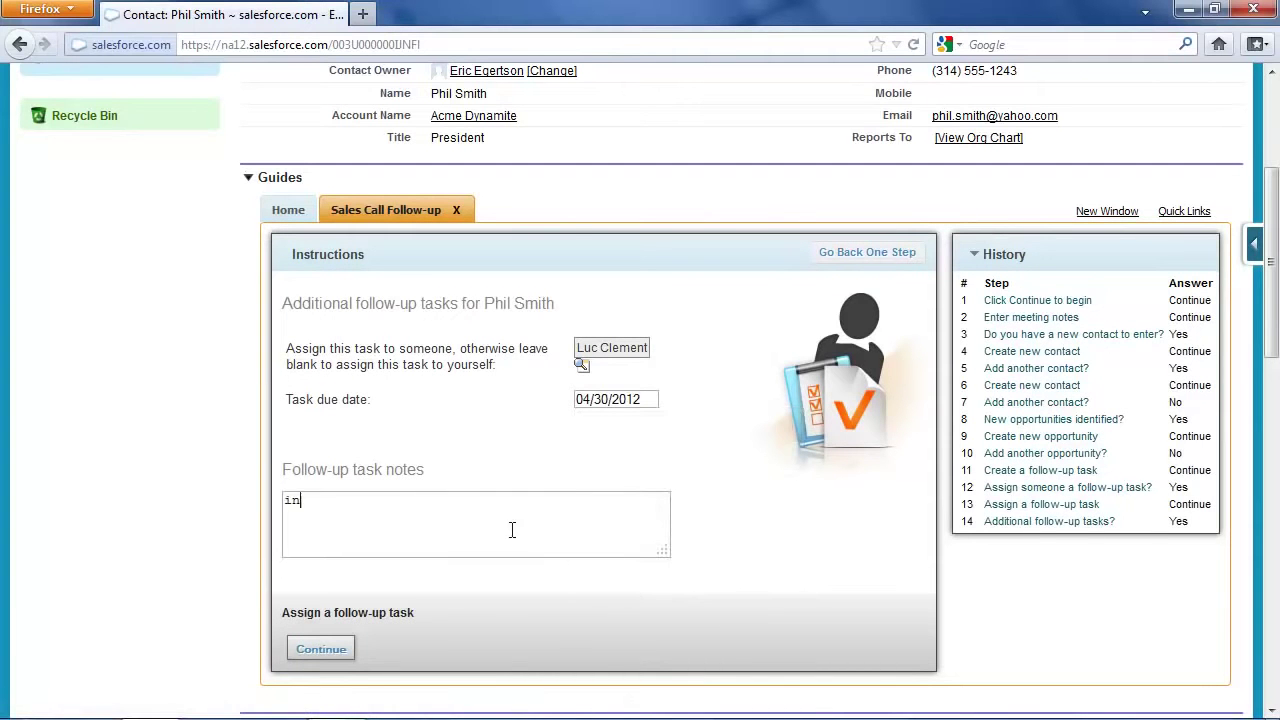
type("initial discussion")
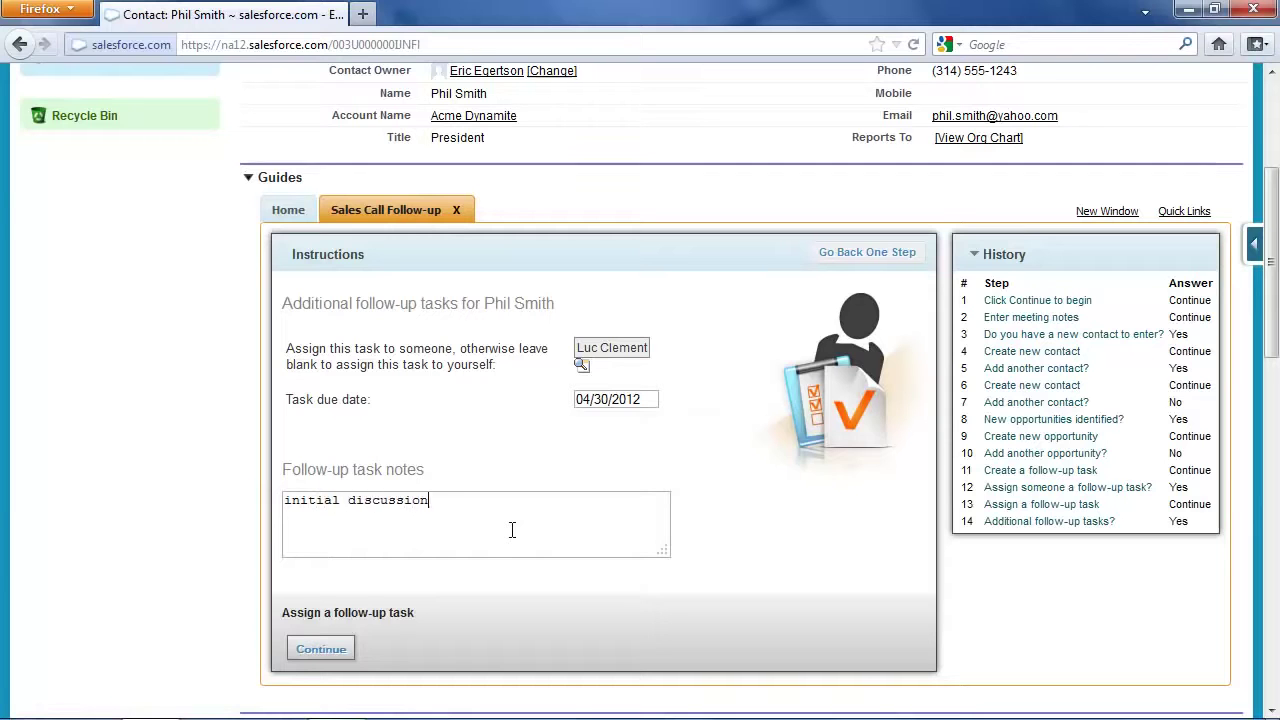
type(" and planning fo")
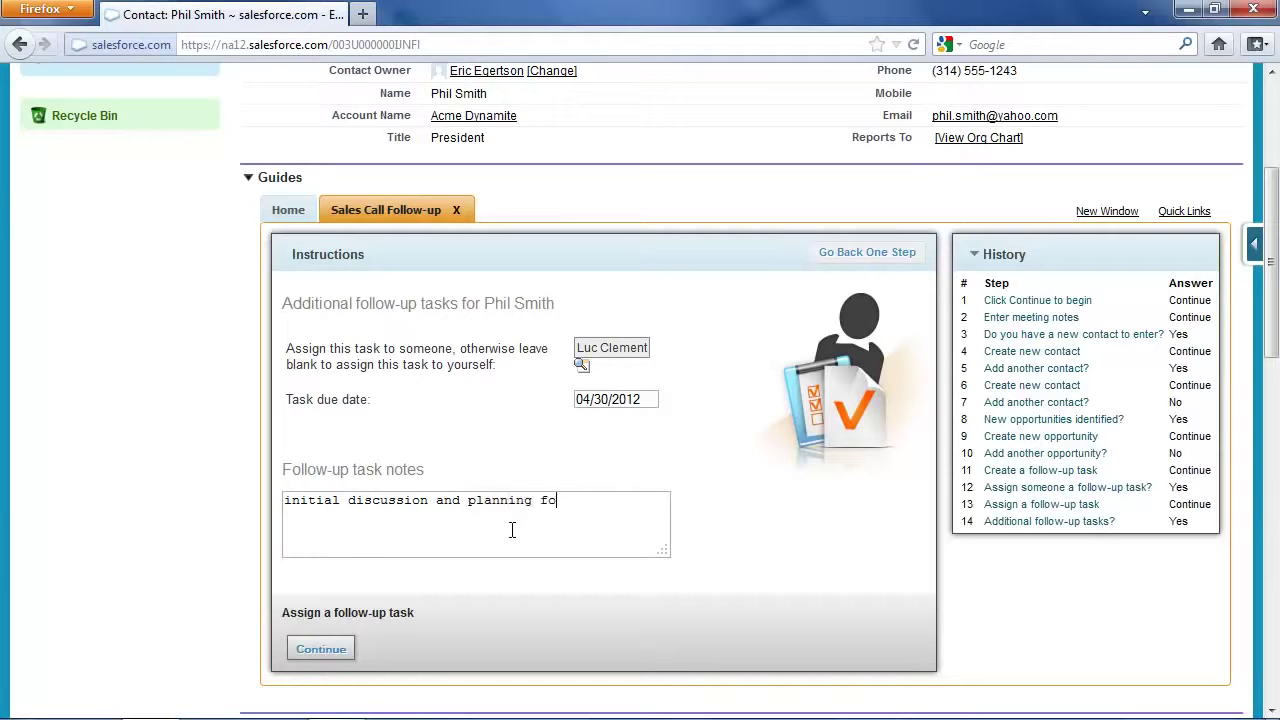
type("r quick start consulting")
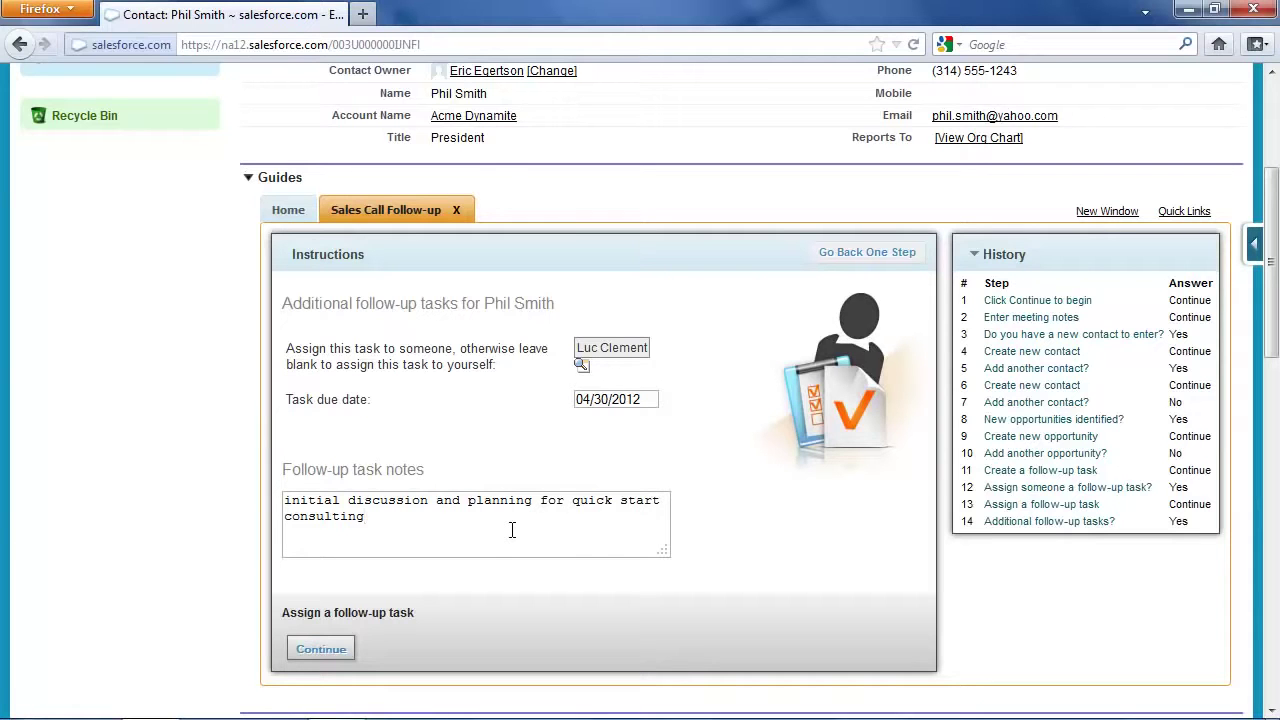
left_click(354, 647)
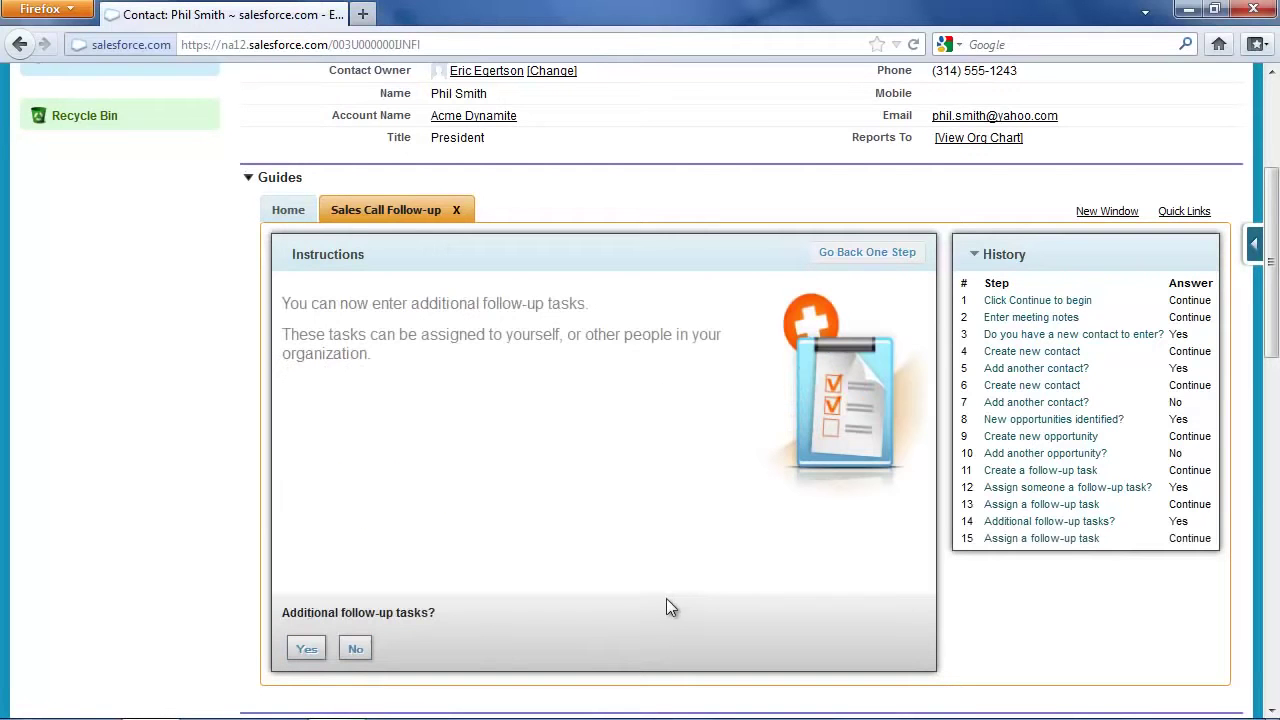
Answer No to additional follow-up tasks so the wizard shows its Done page
left_click(355, 648)
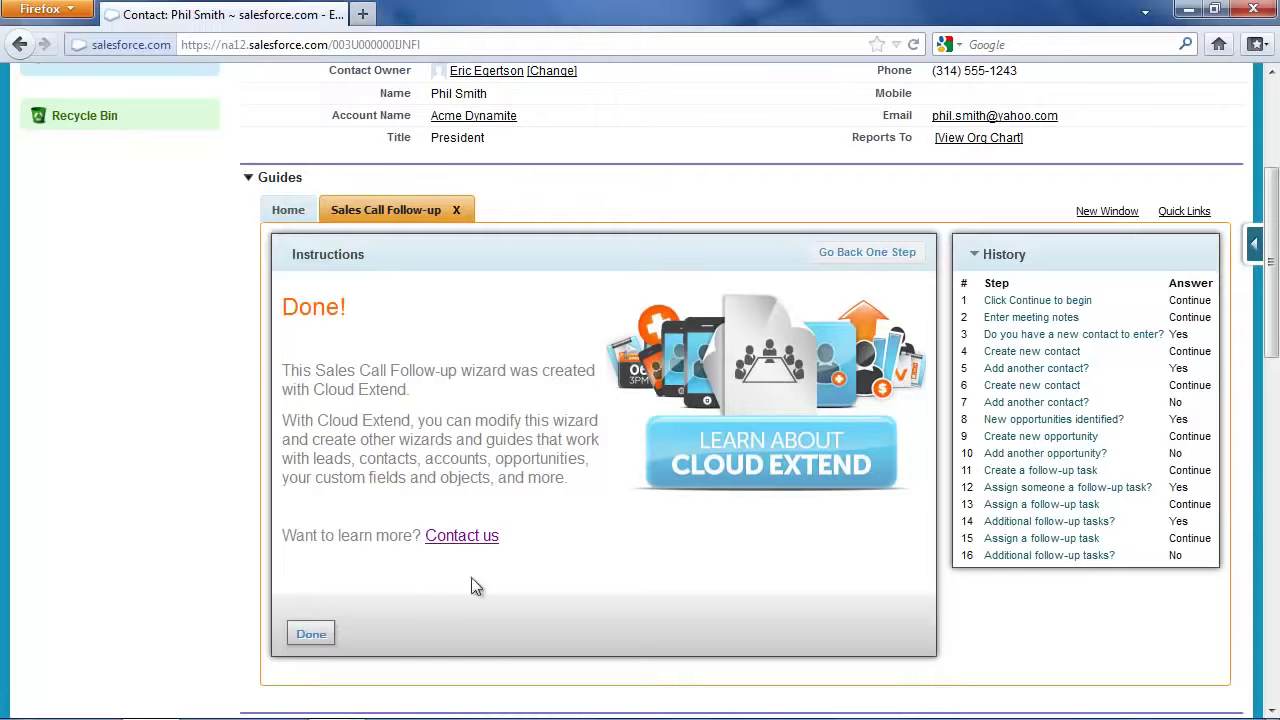
Close the wizard, collapse Guides, and review the new open tasks and logged meeting notes in the activity history
left_click(315, 642)
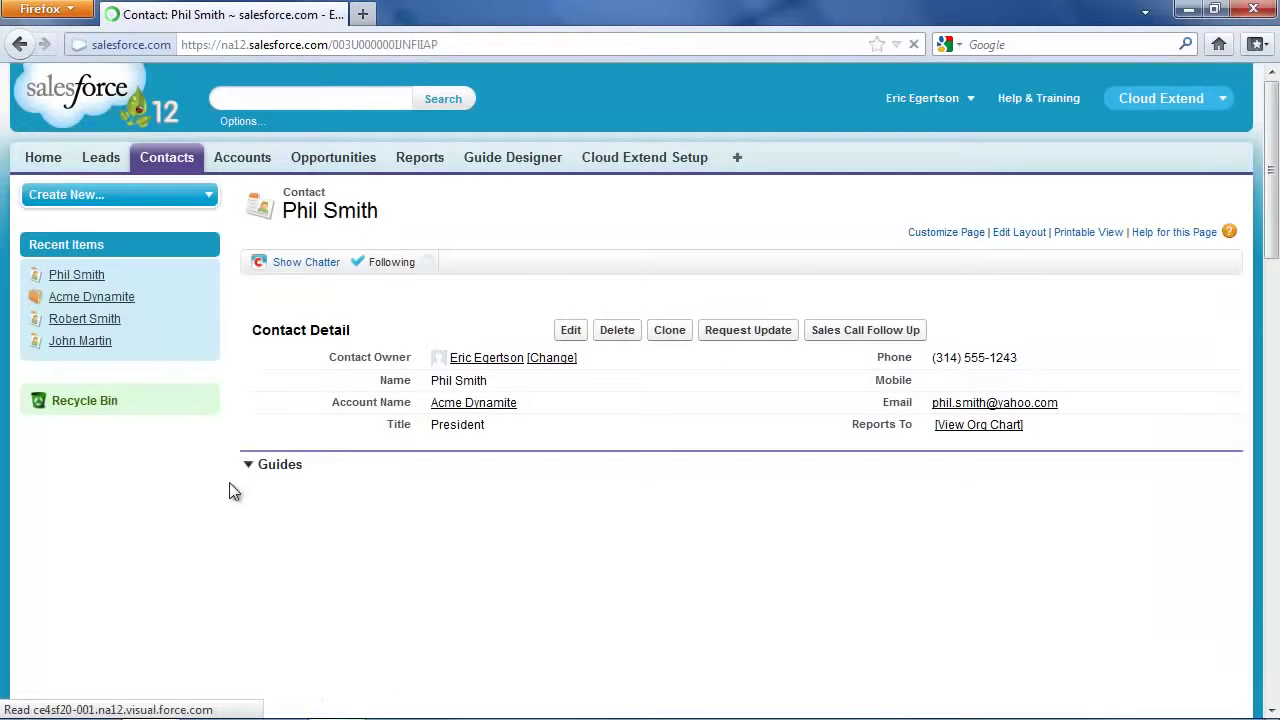
left_click(248, 463)
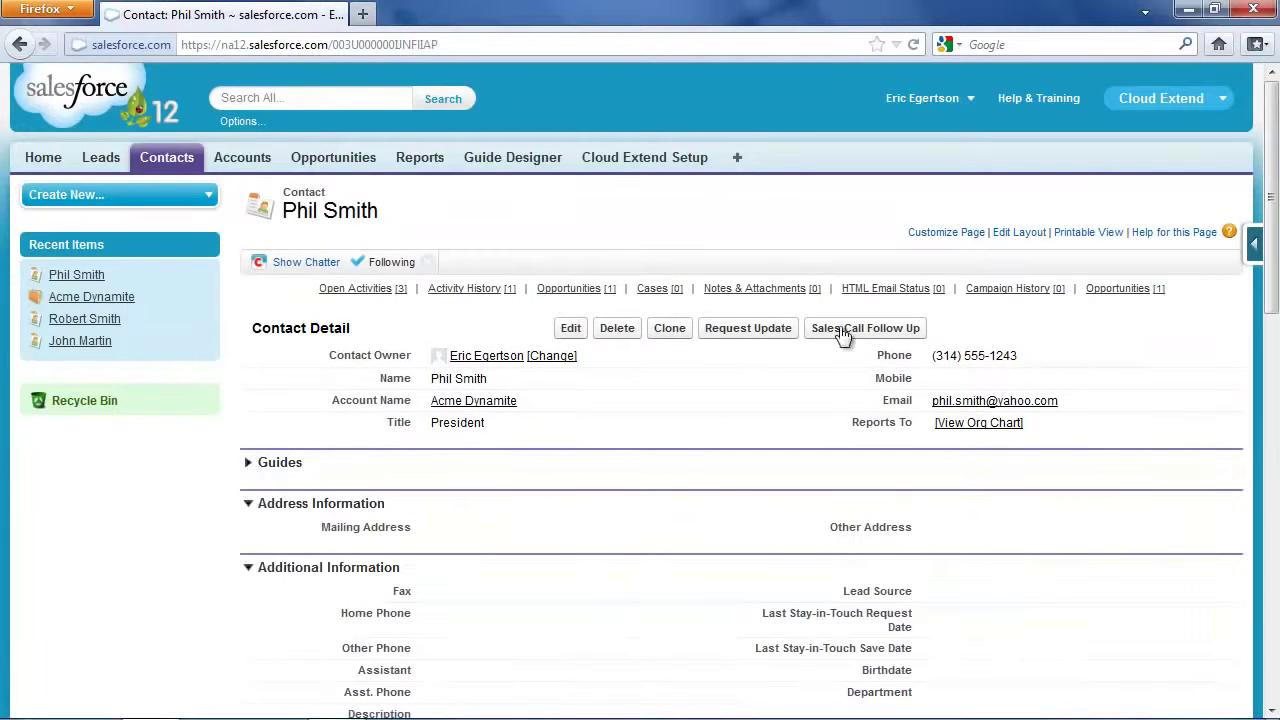
left_click_drag(1272, 266, 1266, 478)
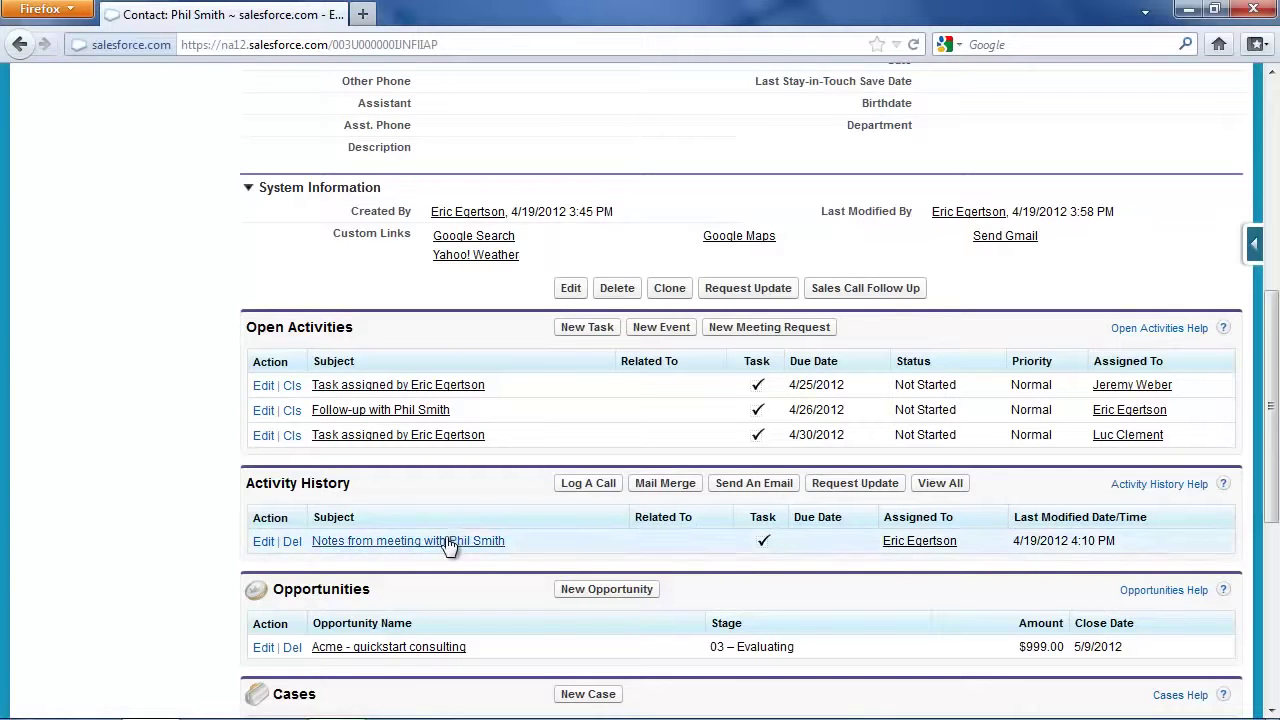
left_click(943, 483)
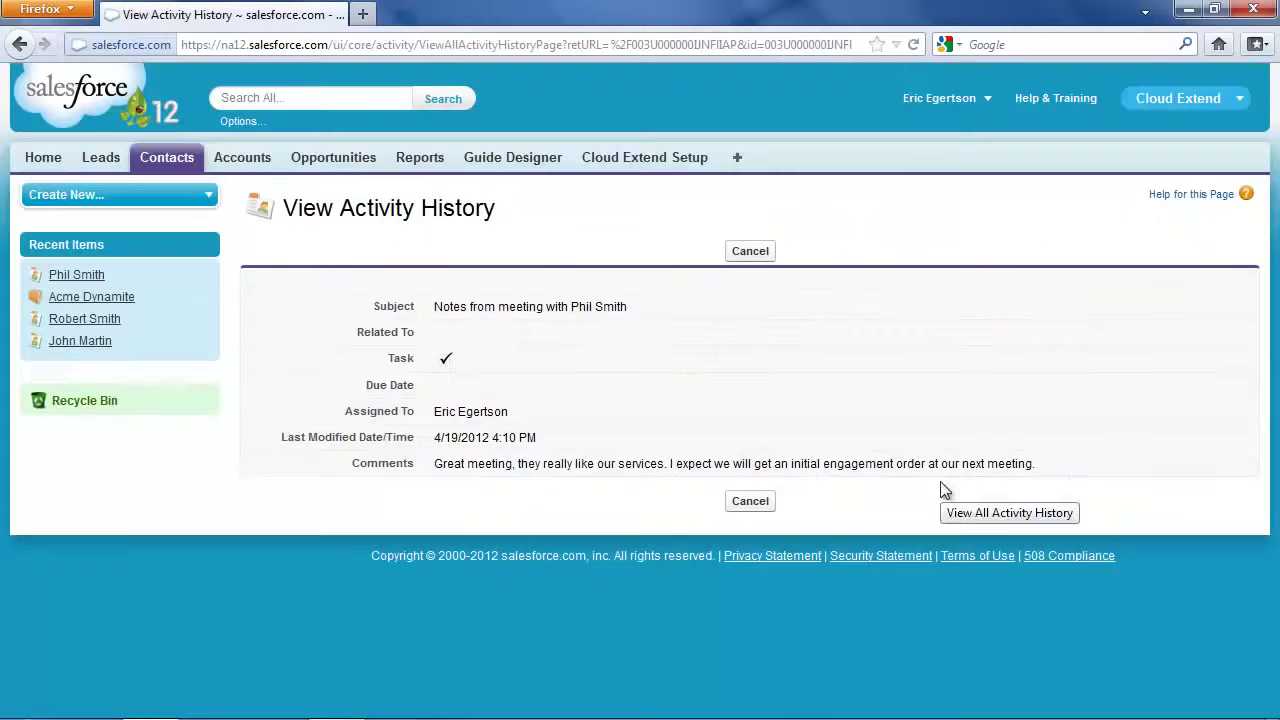
left_click(750, 254)
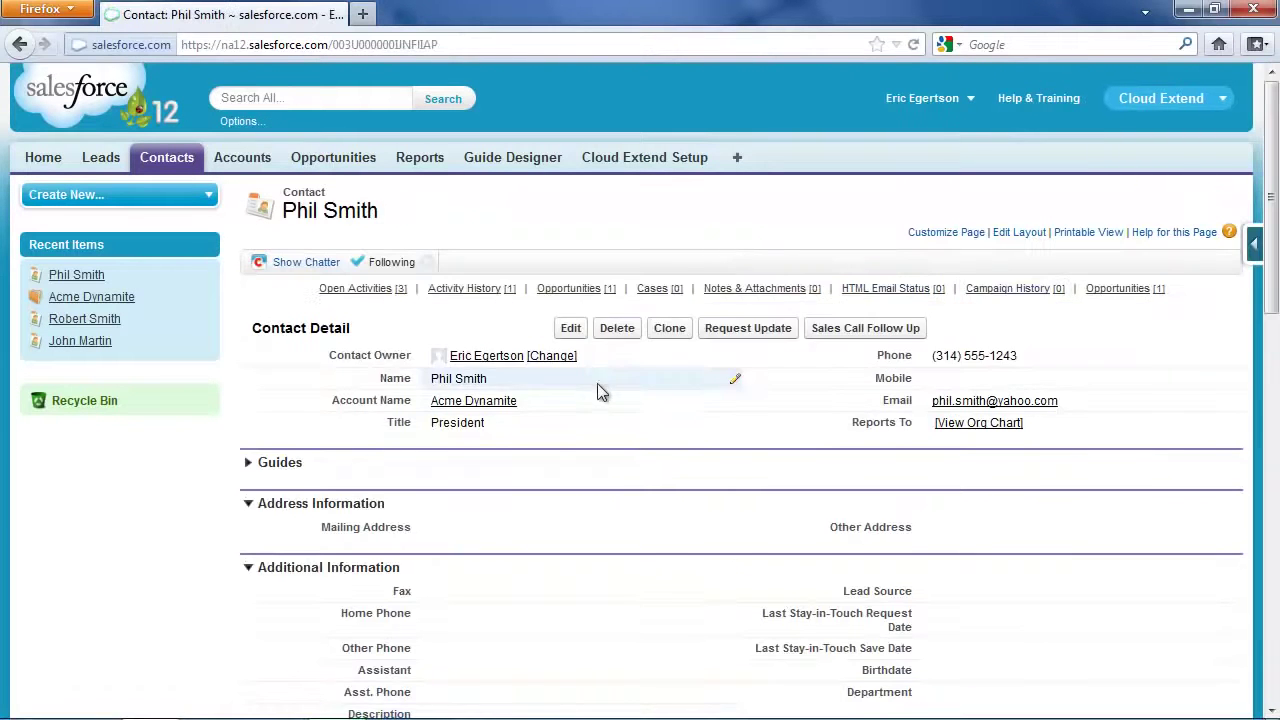
Open the Acme Dynamite account and review its three contacts, three open tasks, meeting notes and opportunity
left_click(483, 404)
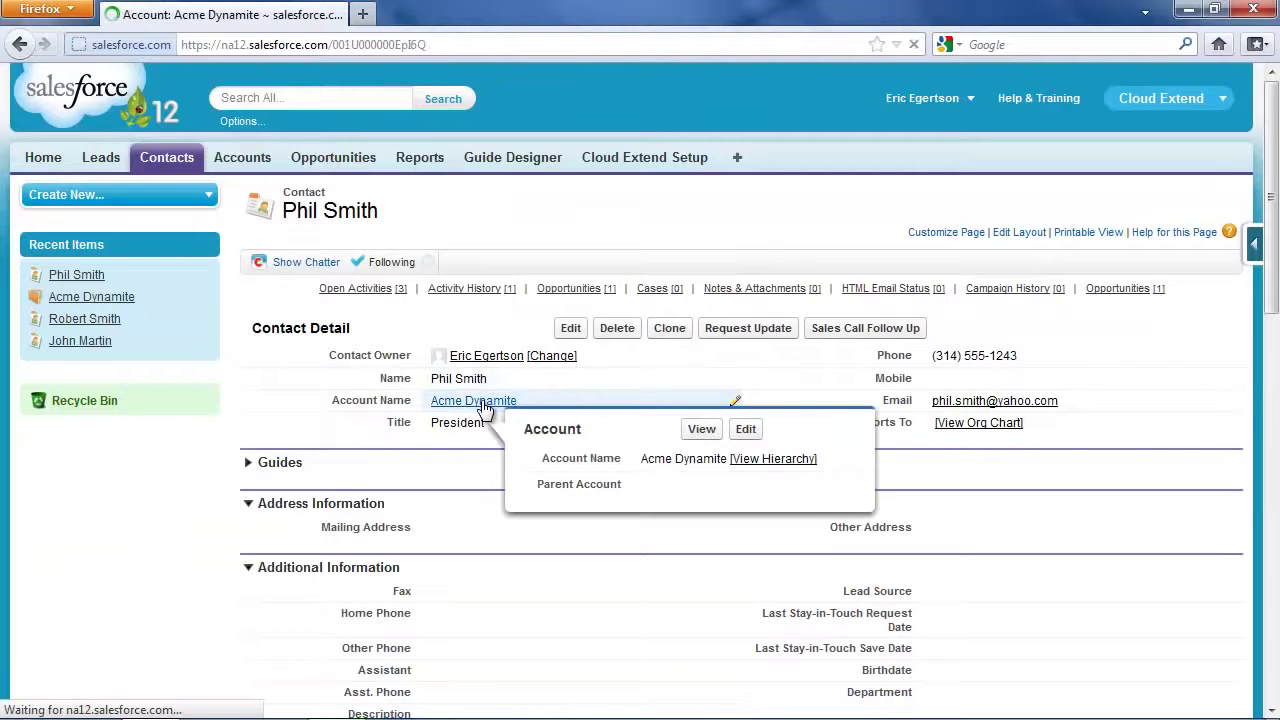
scroll(1275, 325, "down", 1)
scroll(1275, 325, "down", 6)
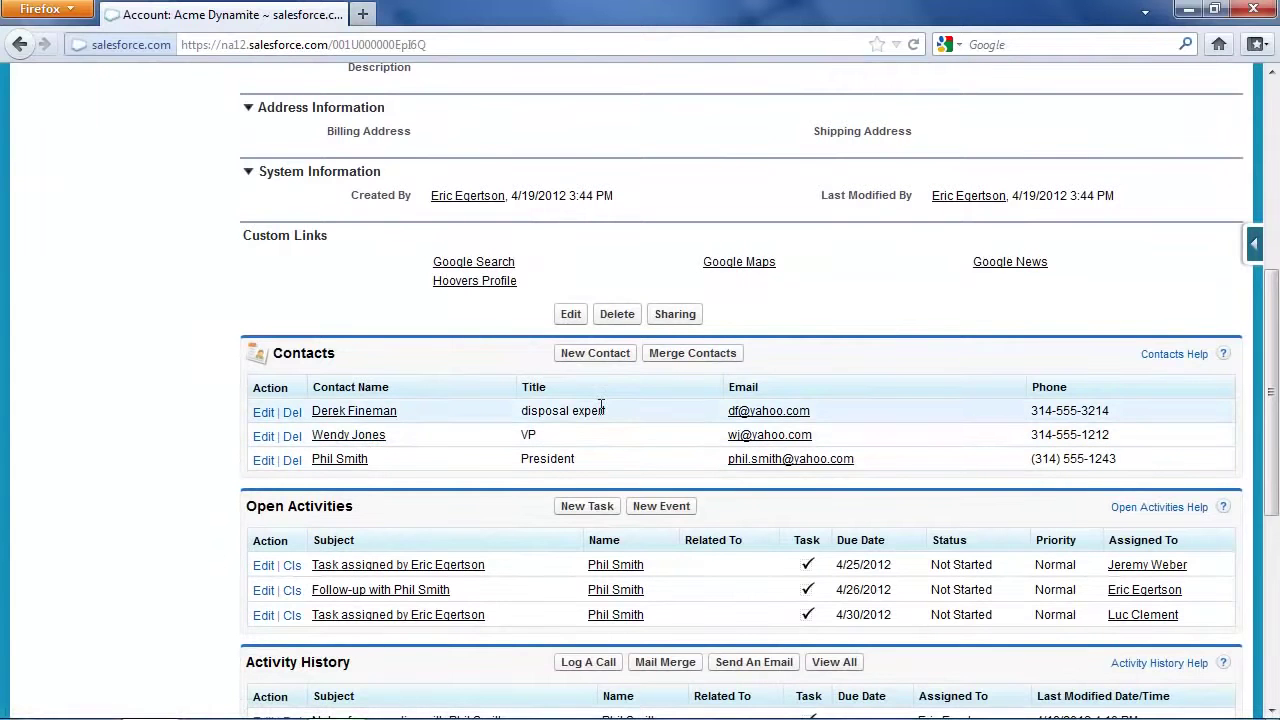
scroll(1120, 450, "down", 5)
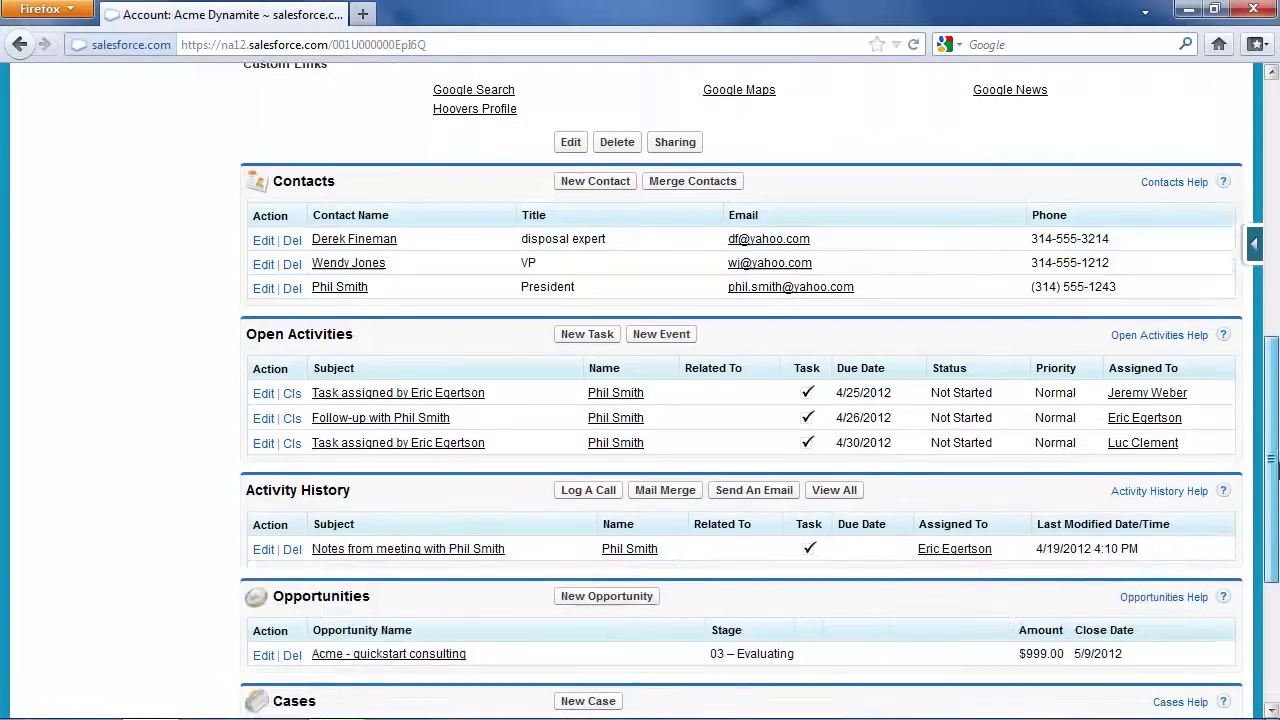